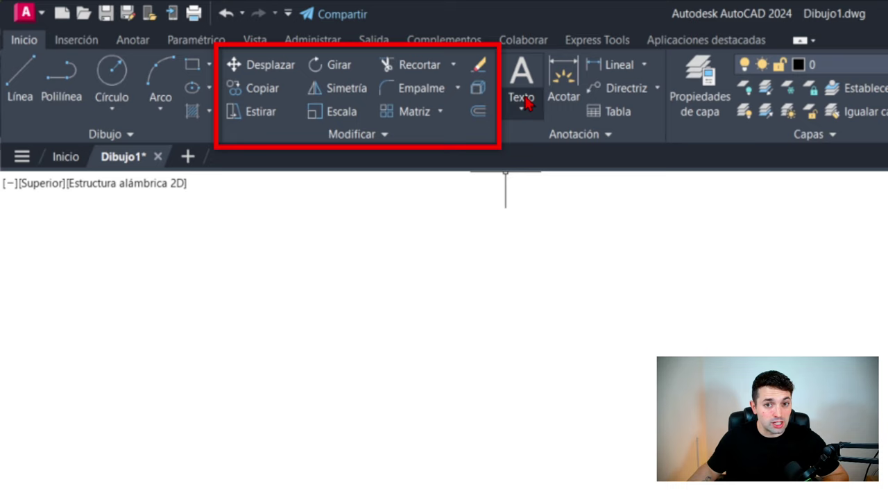
- Draw an upright rectangle 3 units tall with REC
{"action": "left_click", "coordinate": [371, 141]}
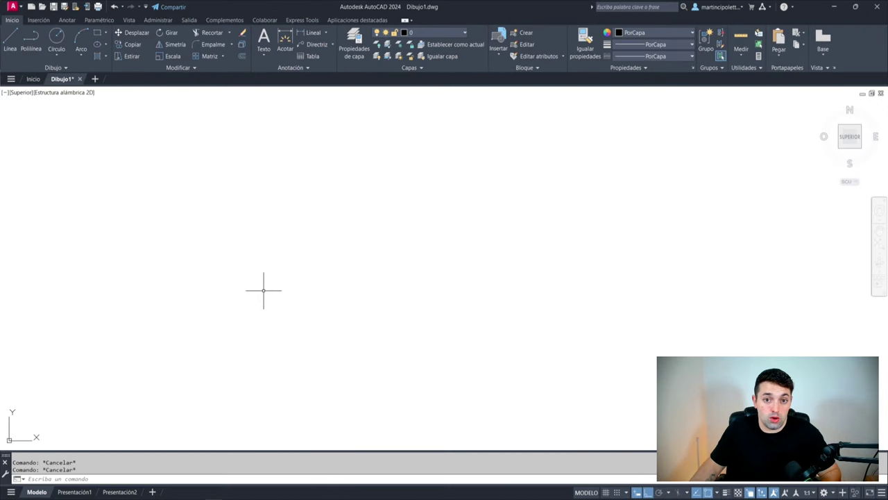
{"action": "type", "text": "rec"}
{"action": "key", "text": "Return"}
{"action": "left_click", "coordinate": [207, 304]}
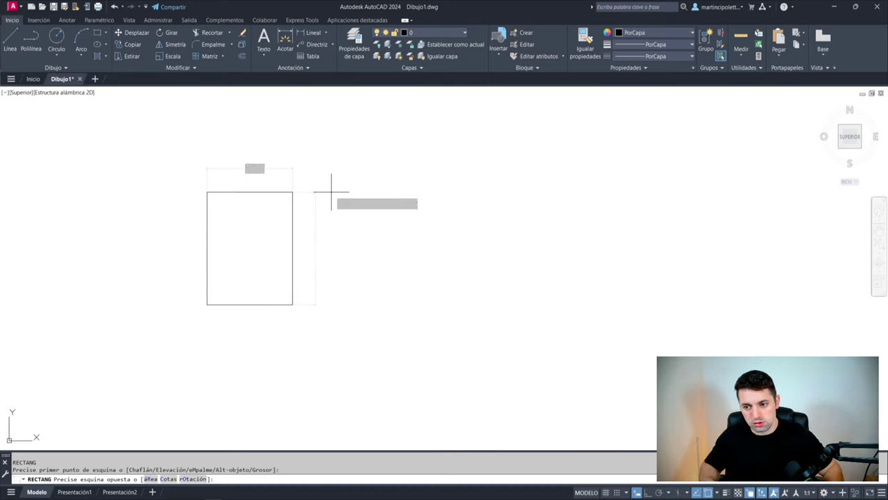
{"action": "key", "text": "Tab"}
{"action": "type", "text": "3"}
{"action": "key", "text": "Return"}
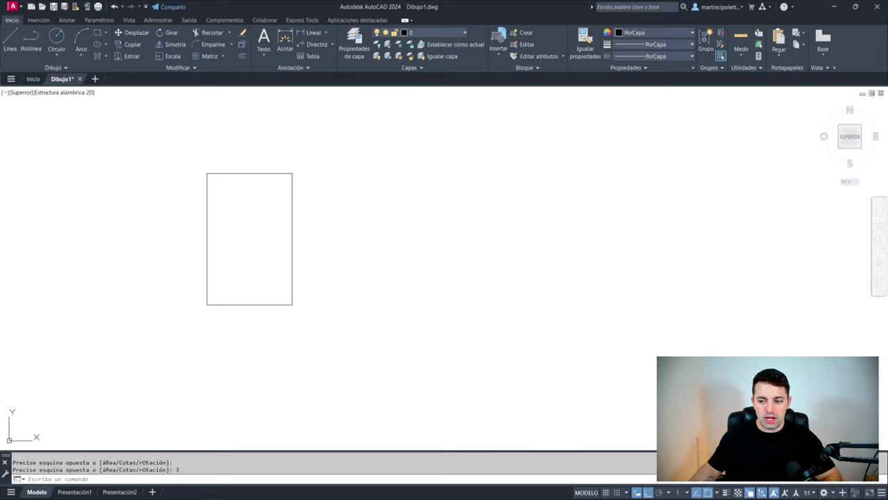
- Draw a long slanted line below and to the right of the rectangle
{"action": "type", "text": "l"}
{"action": "key", "text": "Return"}
{"action": "left_click", "coordinate": [229, 371]}
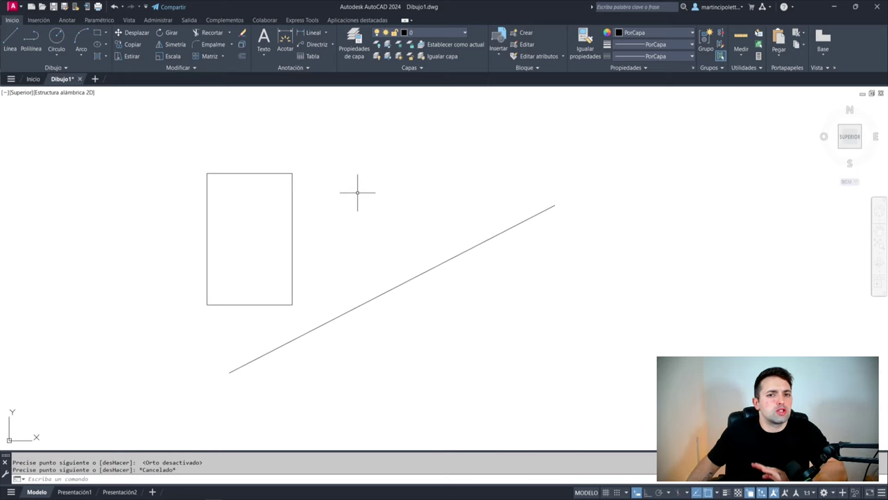
{"action": "left_click", "coordinate": [331, 223]}
{"action": "left_click", "coordinate": [270, 252]}
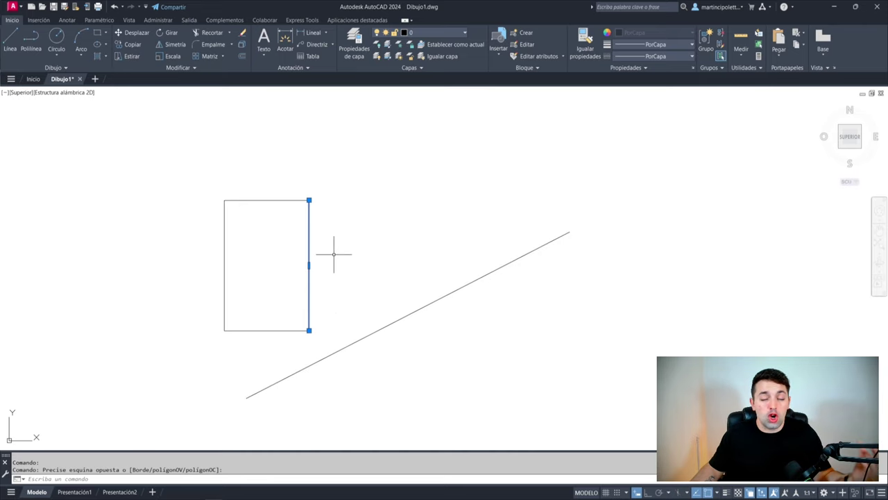
{"action": "scroll", "coordinate": [335, 255], "scroll_direction": "up", "scroll_amount": 2}
{"action": "scroll", "coordinate": [338, 255], "scroll_direction": "down", "scroll_amount": 2}
{"action": "scroll", "coordinate": [347, 282], "scroll_direction": "up", "scroll_amount": 2}
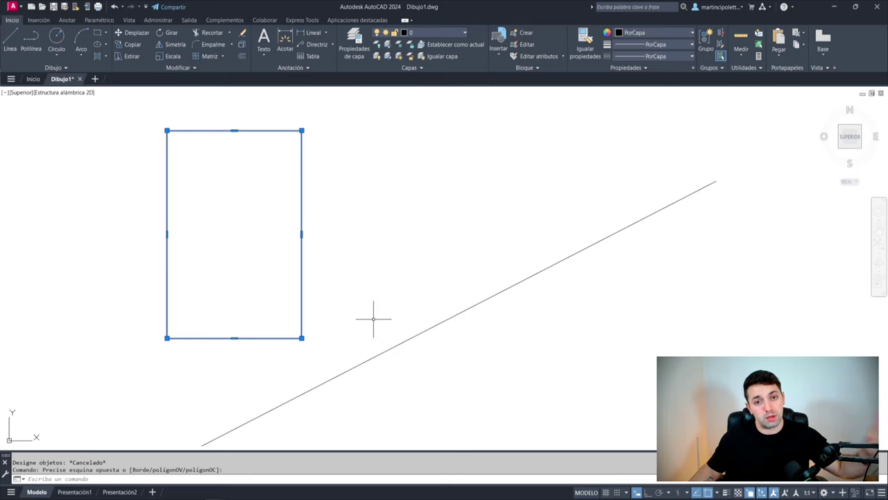
{"action": "key", "text": "Escape"}
{"action": "key", "text": "Escape"}
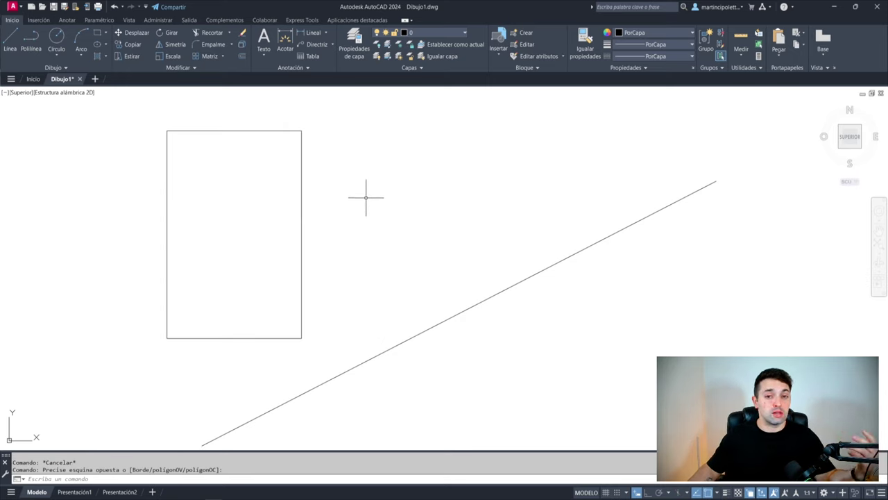
{"action": "left_click", "coordinate": [299, 304]}
{"action": "type", "text": "ALI"}
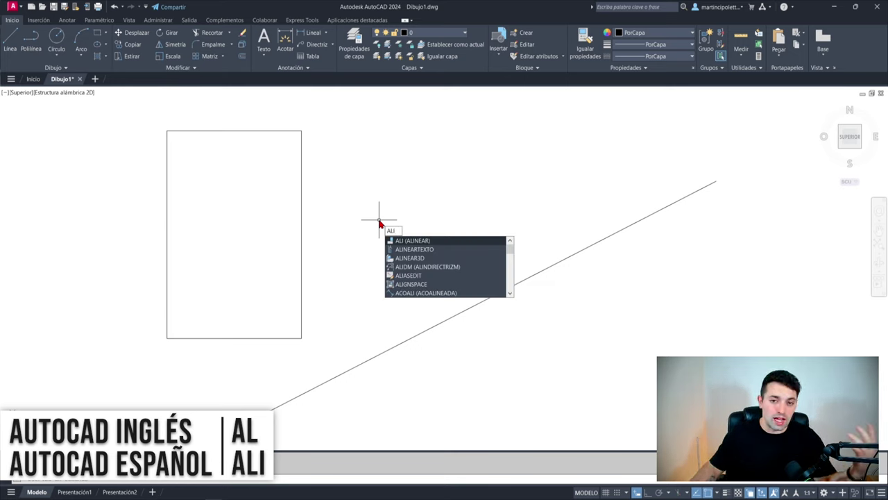
- Start ALINEAR and window-select the rectangle as the object to align
{"action": "key", "text": "Return"}
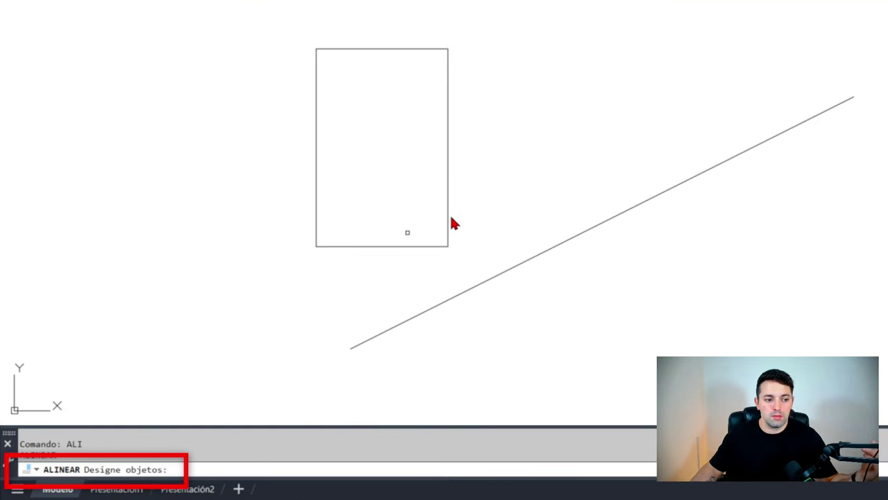
{"action": "left_click", "coordinate": [121, 94]}
{"action": "left_click", "coordinate": [284, 309]}
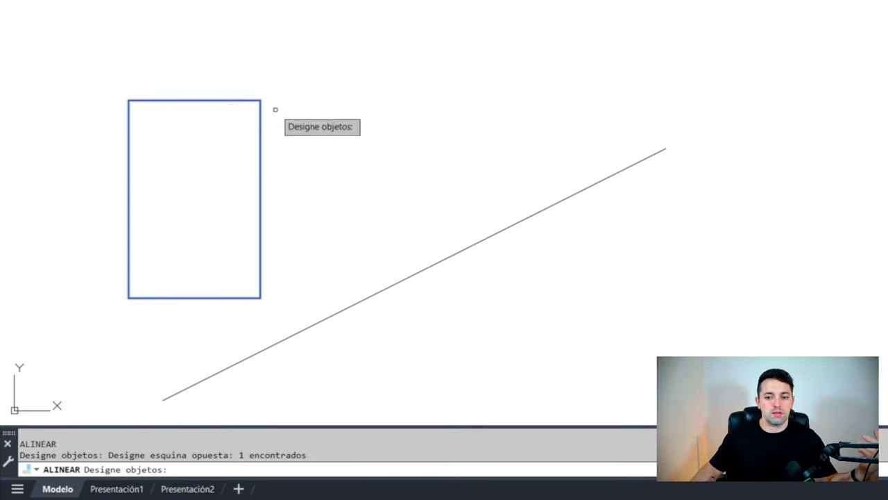
{"action": "middle_click_drag", "start_coordinate": [187, 227], "coordinate": [273, 222]}
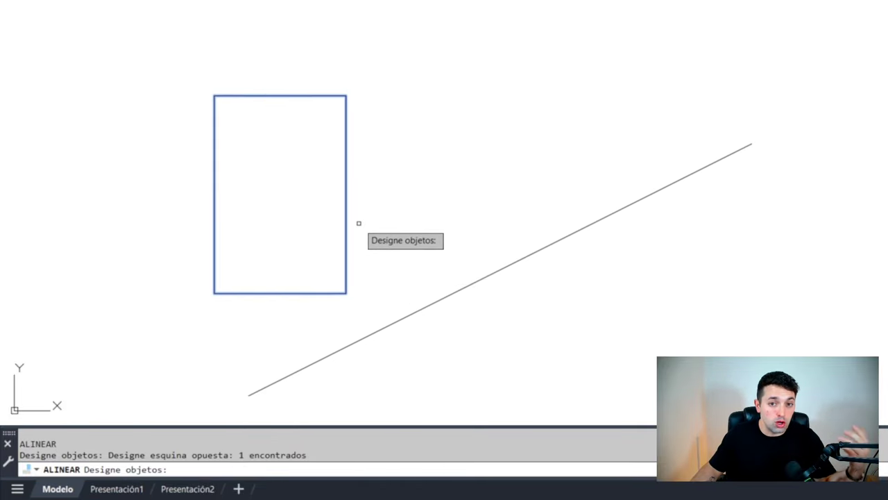
{"action": "key", "text": "Return"}
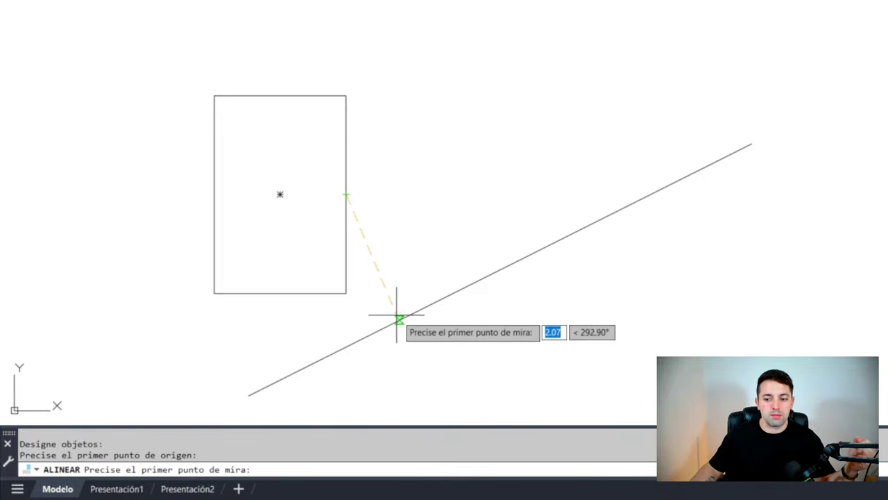
- Map the rectangle's right edge to two target points along the slanted line
{"action": "left_click", "coordinate": [497, 274]}
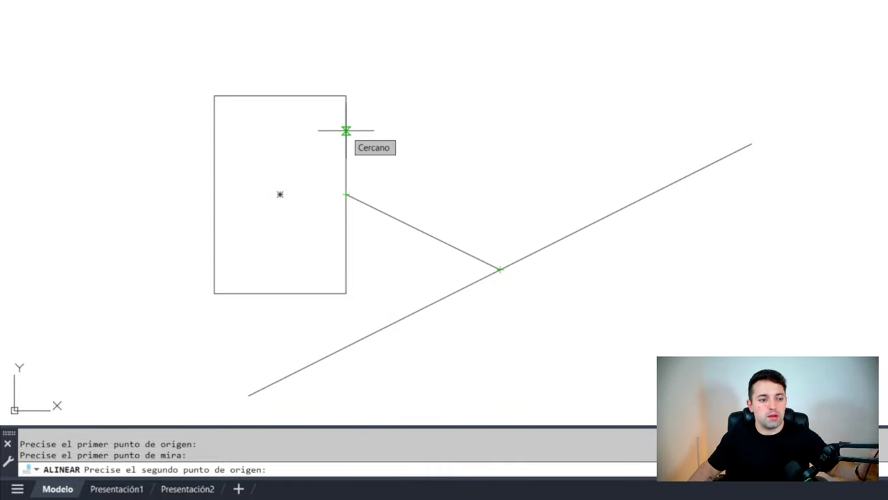
{"action": "left_click", "coordinate": [346, 130]}
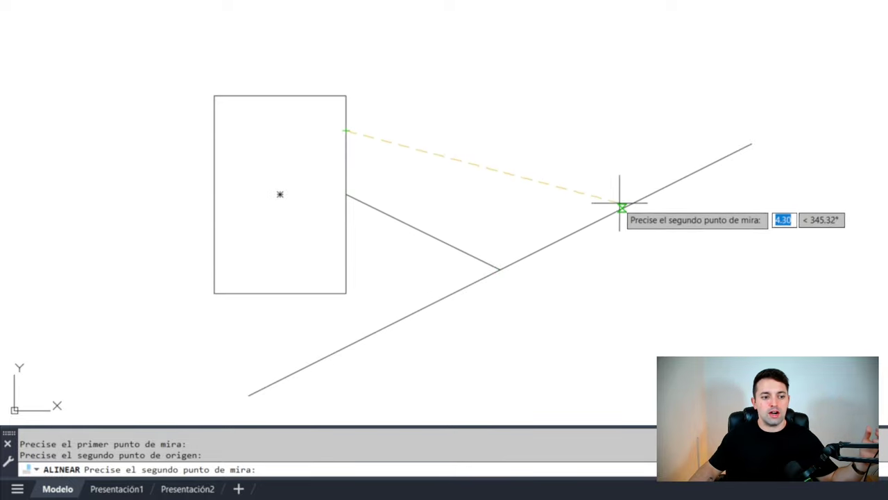
{"action": "left_click", "coordinate": [693, 171]}
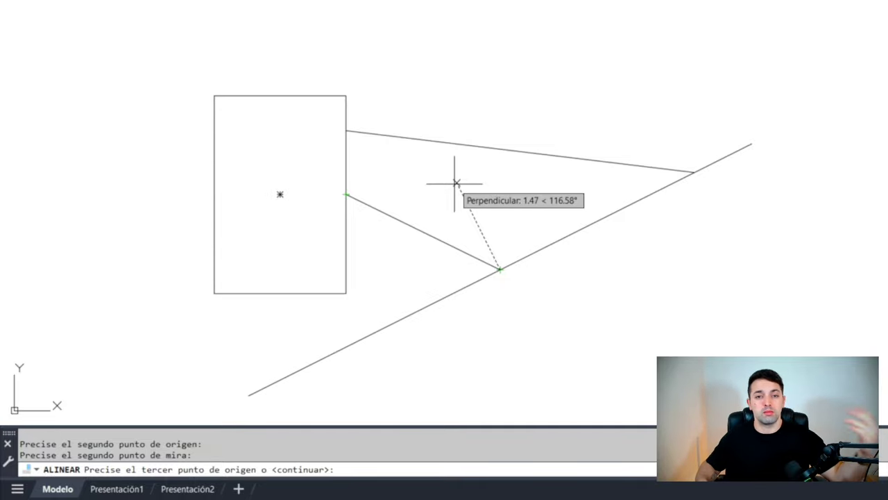
- Complete the two-point alignment without scaling the rectangle
{"action": "key", "text": "Return"}
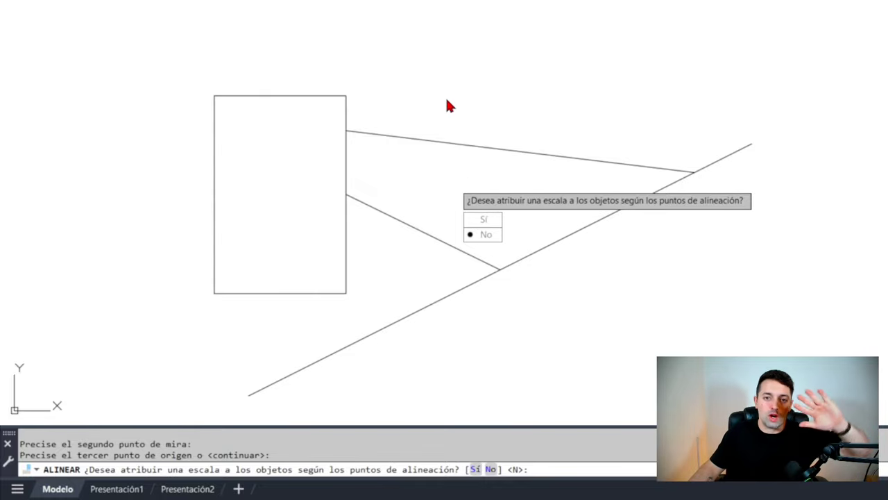
{"action": "key", "text": "Return"}
{"action": "left_click", "coordinate": [357, 224]}
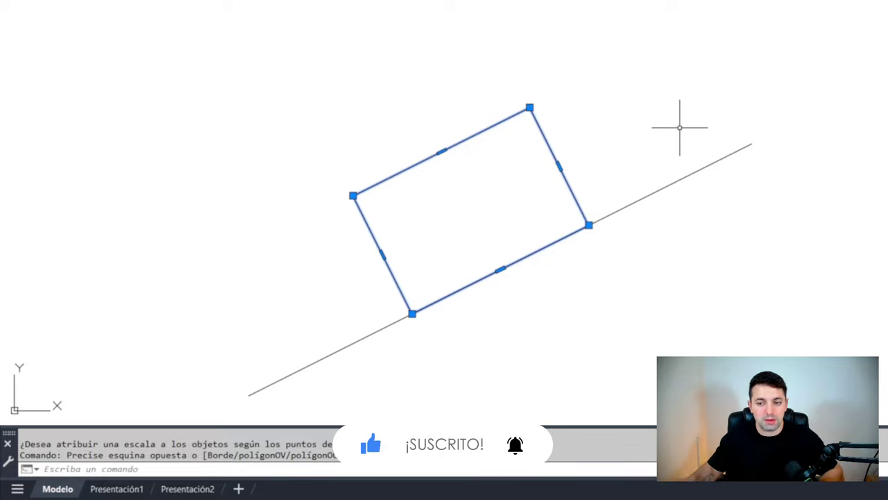
- Undo the alignment, window-select the upright rectangle and restart ALINEAR with ALI
{"action": "key", "text": "ctrl+z"}
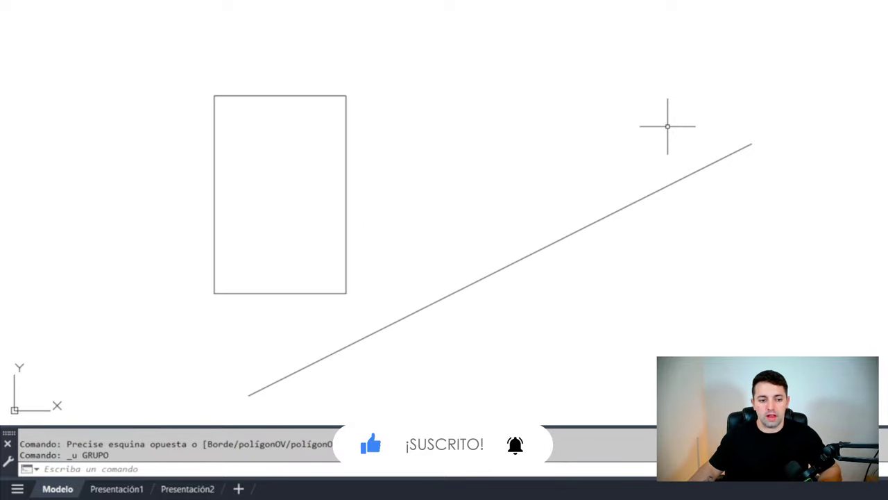
{"action": "left_click", "coordinate": [215, 199]}
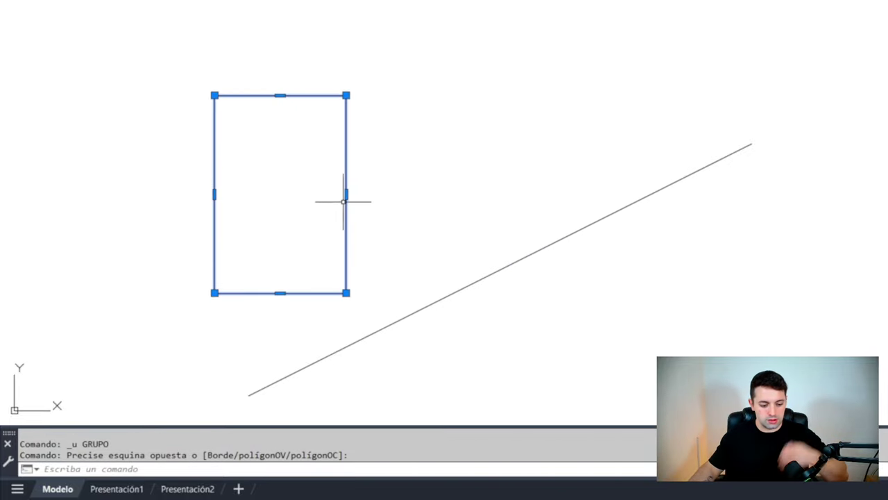
{"action": "left_click", "coordinate": [450, 104]}
{"action": "left_click", "coordinate": [297, 186]}
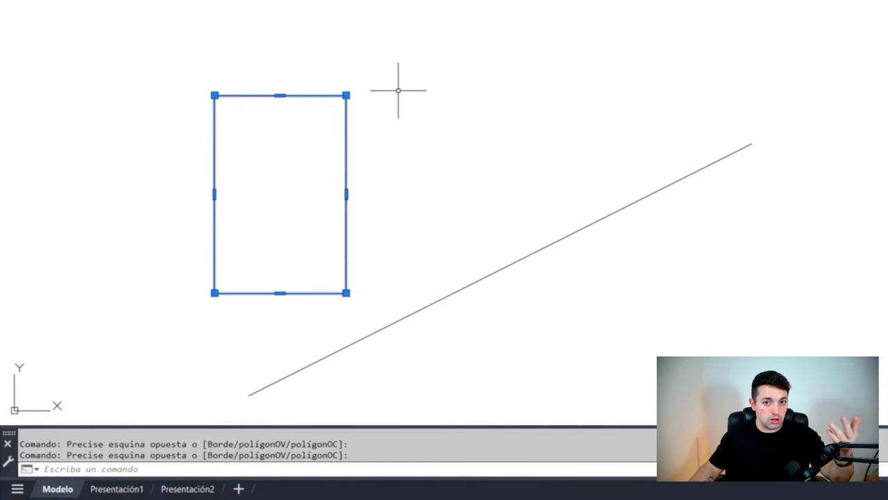
{"action": "type", "text": "ali"}
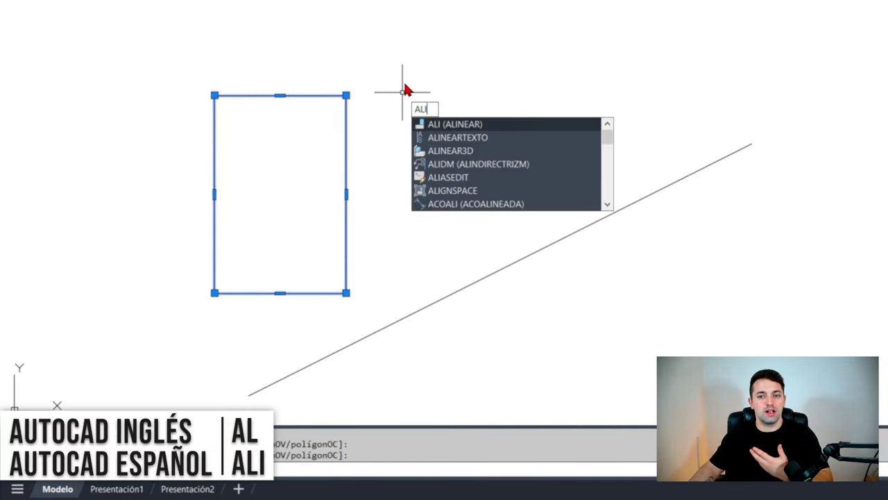
{"action": "key", "text": "Return"}
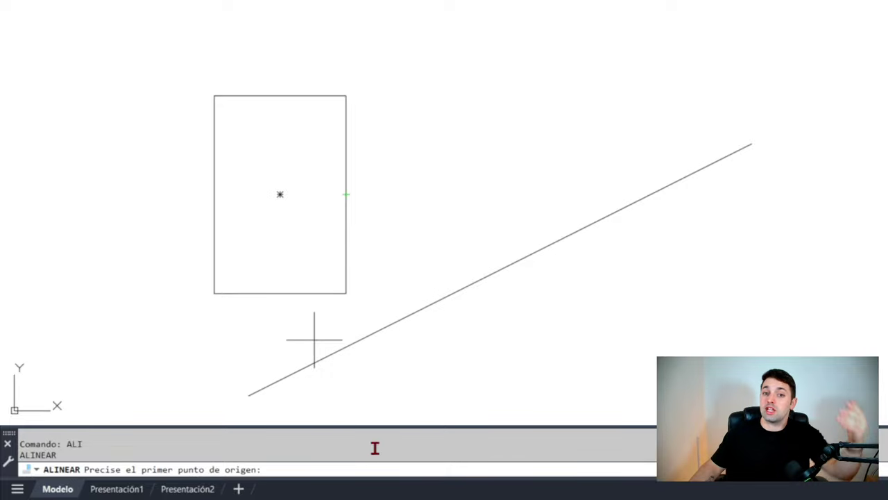
- Map the right-edge midpoint and top-right corner onto the line, scaling the rectangle to fit
{"action": "left_click", "coordinate": [347, 193]}
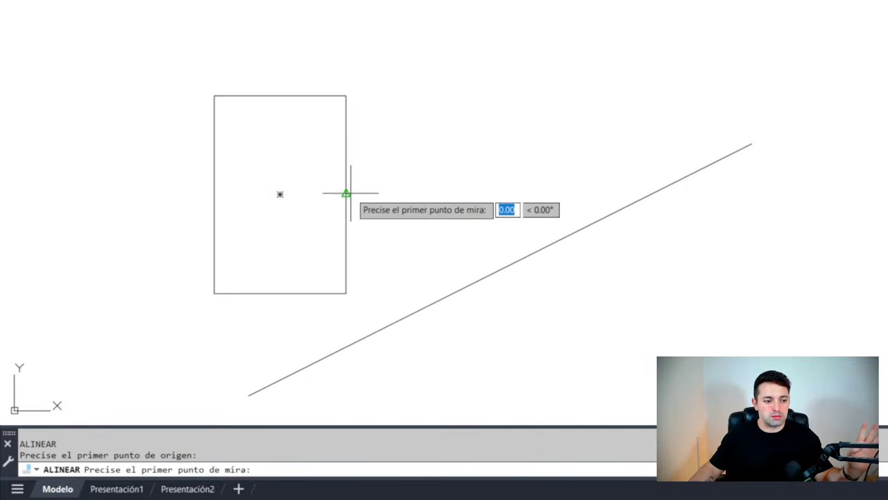
{"action": "left_click", "coordinate": [500, 268]}
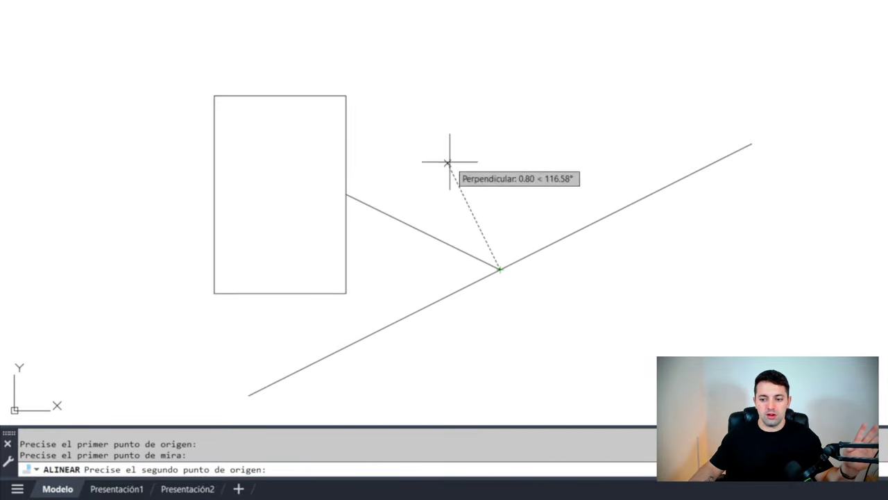
{"action": "left_click", "coordinate": [347, 95]}
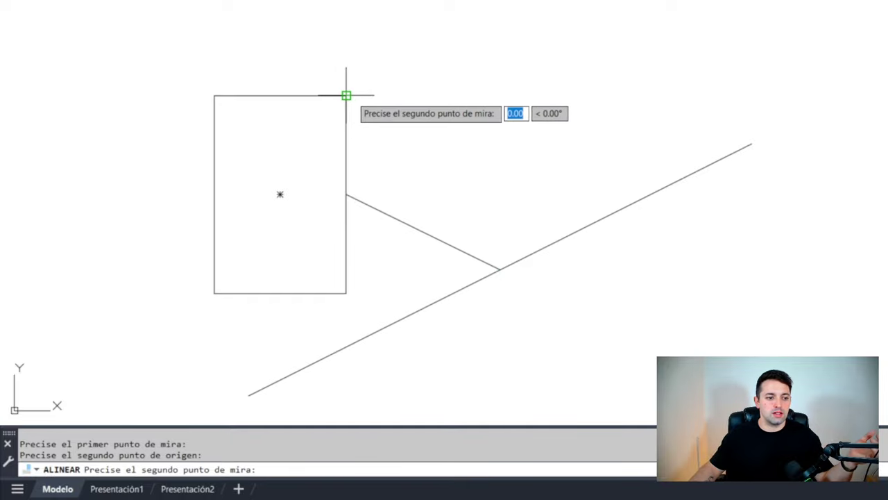
{"action": "left_click", "coordinate": [752, 143]}
{"action": "scroll", "coordinate": [717, 174], "scroll_direction": "down", "scroll_amount": 3}
{"action": "scroll", "coordinate": [352, 202], "scroll_direction": "up", "scroll_amount": 2}
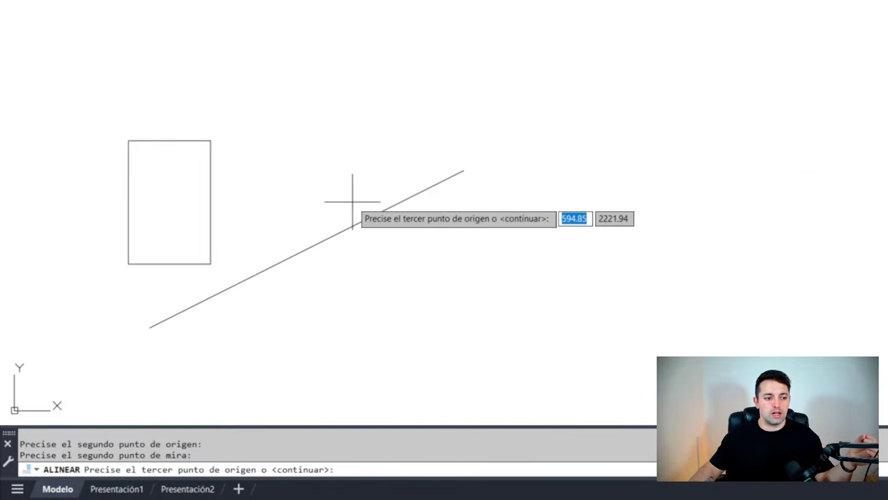
{"action": "key", "text": "Return"}
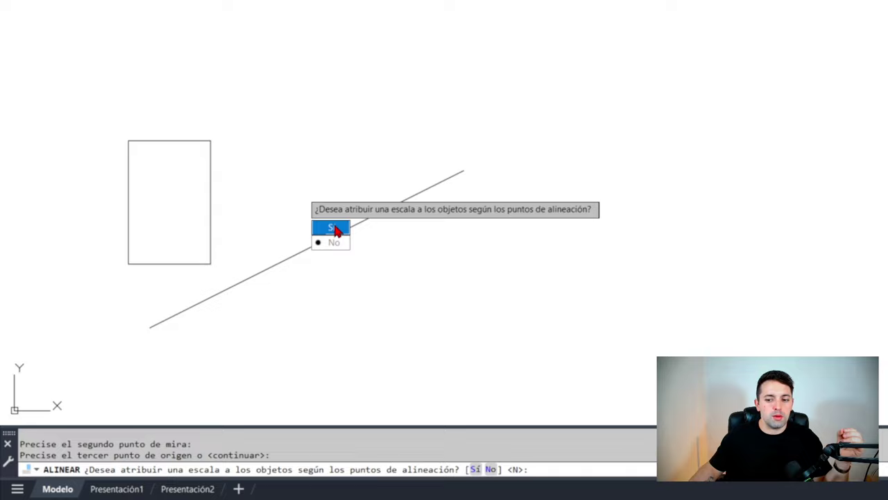
{"action": "left_click", "coordinate": [331, 227]}
{"action": "left_click", "coordinate": [525, 235]}
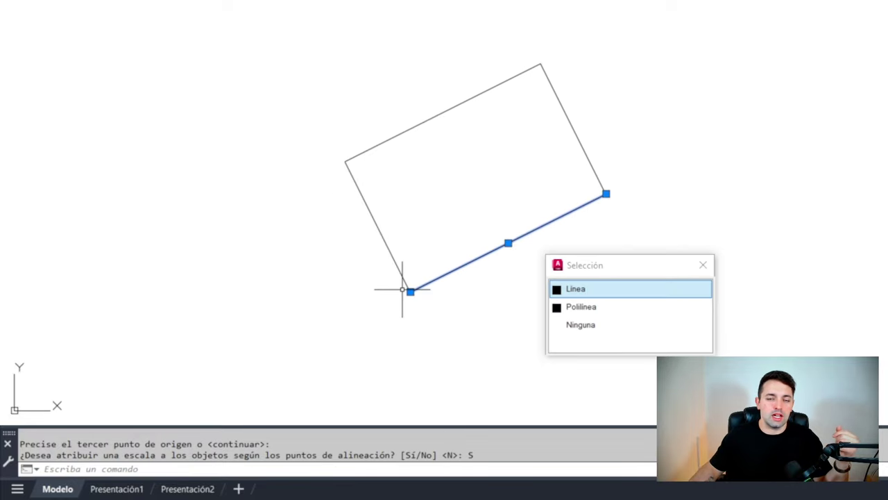
- Erase the rotated rectangle and slanted line, then switch to the SW isometric view
{"action": "left_click", "coordinate": [512, 165]}
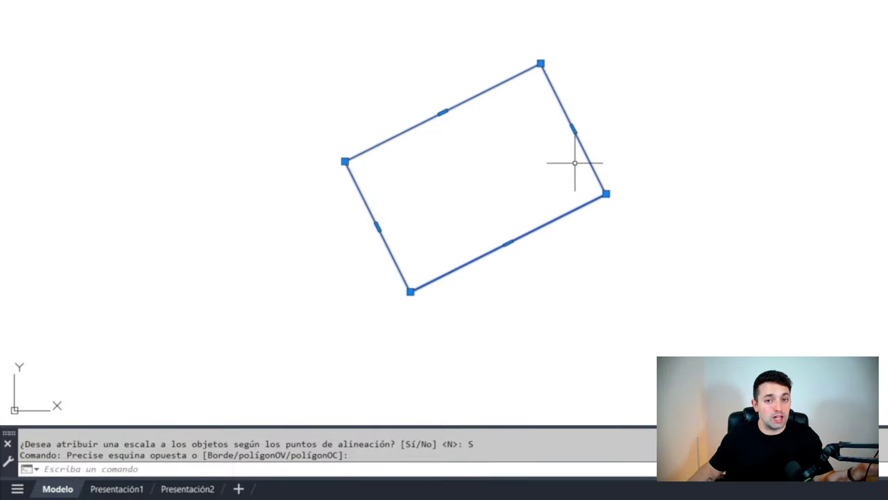
{"action": "key", "text": "Escape"}
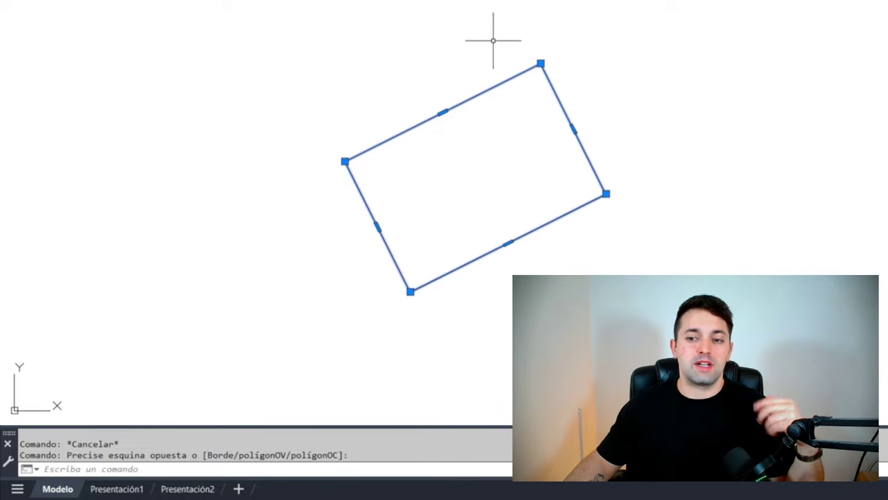
{"action": "middle_click_drag", "start_coordinate": [493, 37], "coordinate": [446, 60]}
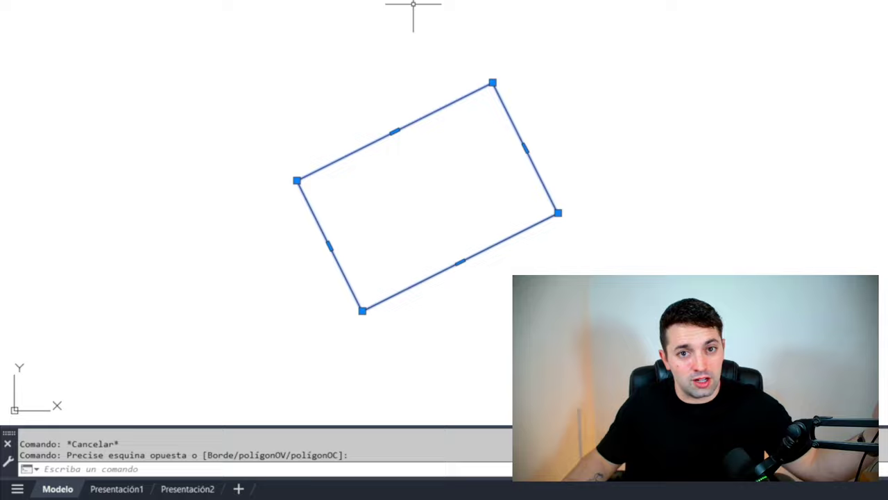
{"action": "middle_click_drag", "start_coordinate": [476, 226], "coordinate": [398, 230]}
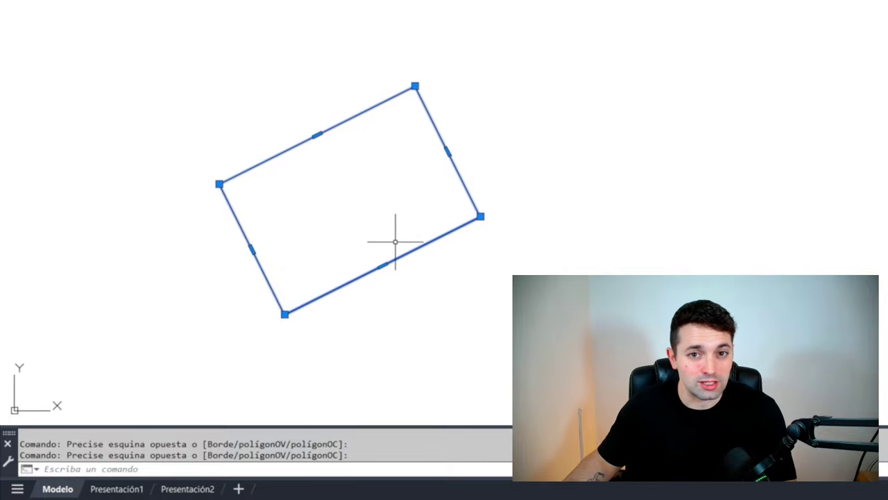
{"action": "key", "text": "Delete"}
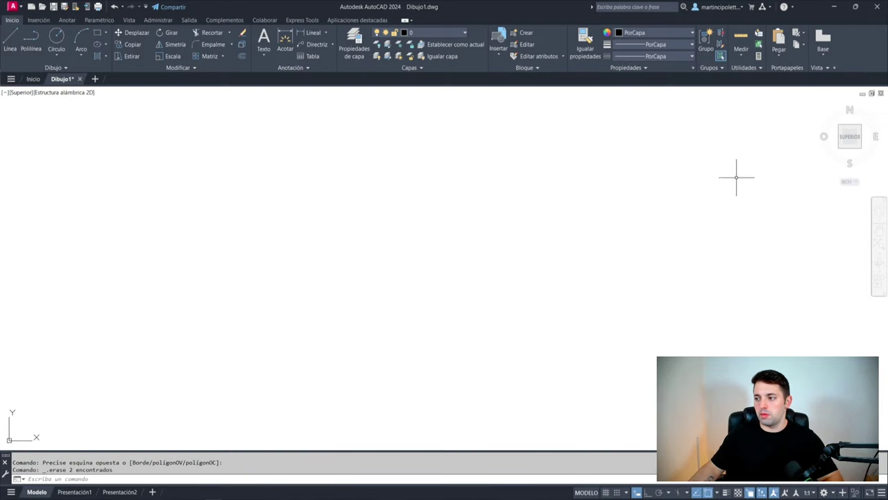
{"action": "left_click", "coordinate": [841, 150]}
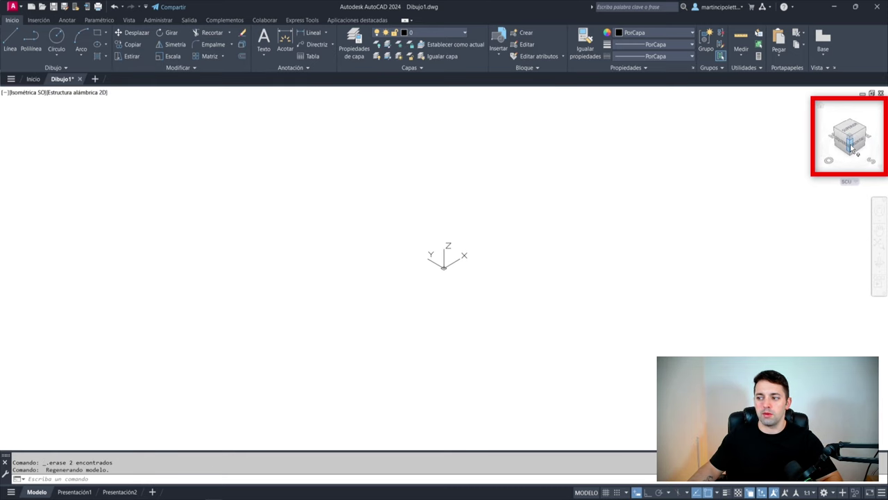
- Draw a small flat rectangle with RECTANG, entering 3 for its size
{"action": "scroll", "coordinate": [298, 266], "scroll_direction": "down", "scroll_amount": 2}
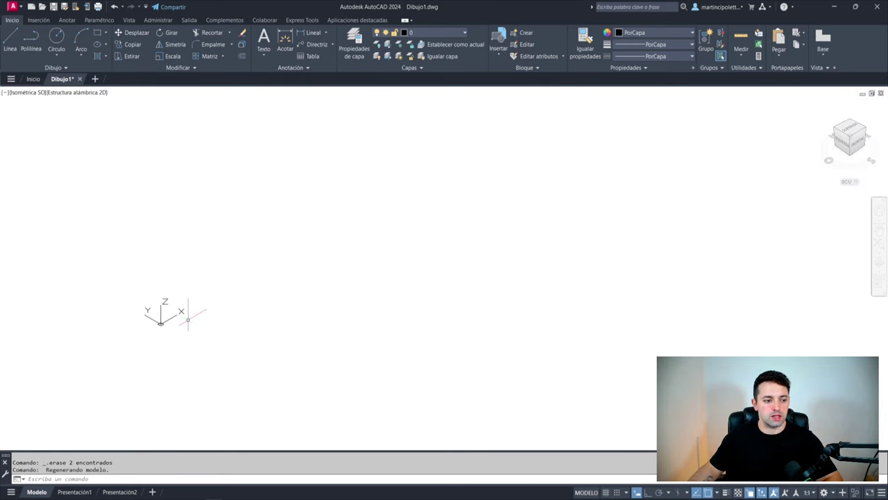
{"action": "type", "text": "rec"}
{"action": "key", "text": "Return"}
{"action": "left_click", "coordinate": [260, 326]}
{"action": "type", "text": "2"}
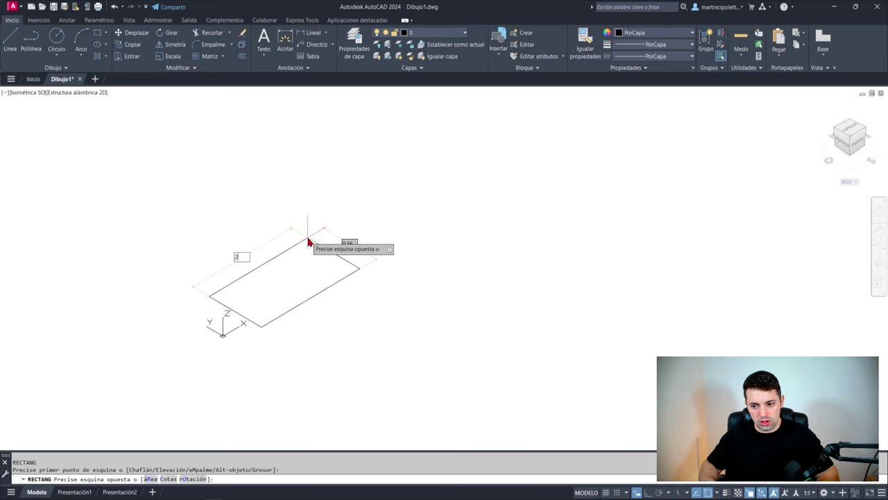
{"action": "type", "text": "3"}
{"action": "key", "text": "Return"}
- Draw a line starting at the rectangle's near corner
{"action": "scroll", "coordinate": [417, 243], "scroll_direction": "down", "scroll_amount": 3}
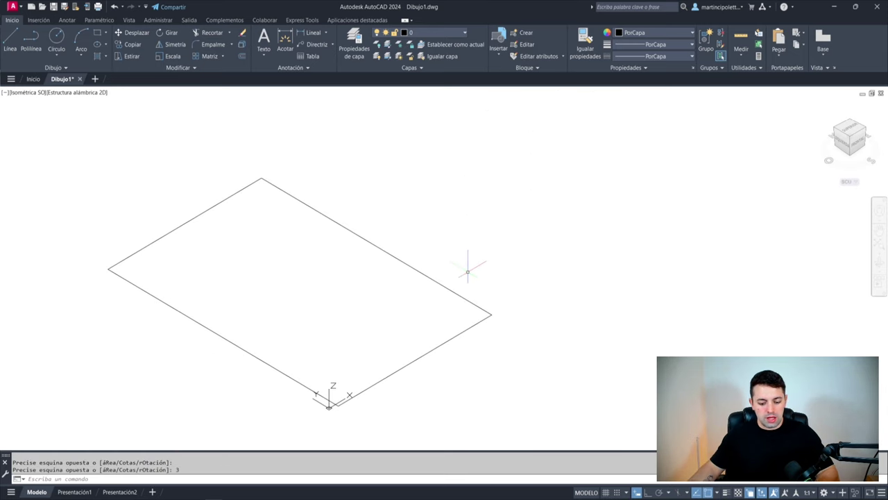
{"action": "type", "text": "l"}
{"action": "key", "text": "Return"}
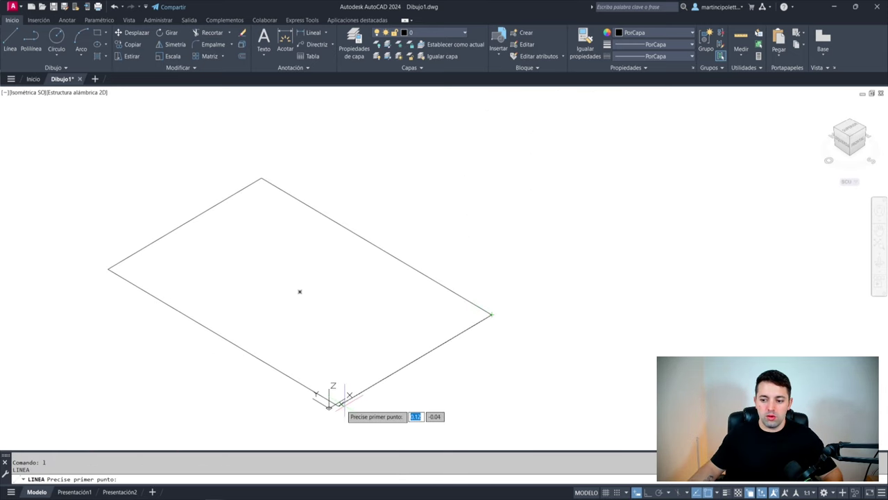
{"action": "left_click", "coordinate": [433, 411]}
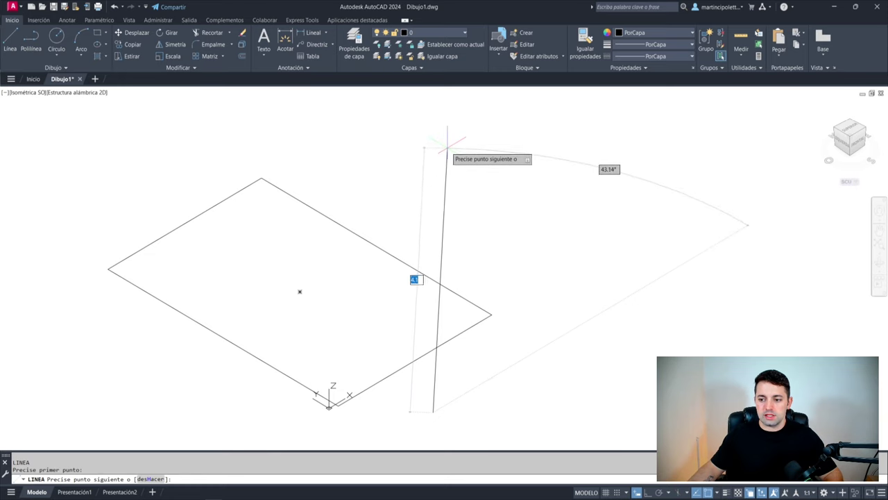
{"action": "key", "text": "Escape"}
- Draw a horizontal line from the top end of the vertical line
{"action": "scroll", "coordinate": [458, 197], "scroll_direction": "down", "scroll_amount": 3}
{"action": "mouse_move", "coordinate": [458, 197]}
{"action": "middle_mouse_down", "text": "shift"}
{"action": "mouse_move", "coordinate": [365, 174]}
{"action": "mouse_move", "coordinate": [431, 202]}
{"action": "middle_mouse_up", "text": "shift"}
{"action": "scroll", "coordinate": [438, 218], "scroll_direction": "up", "scroll_amount": 4}
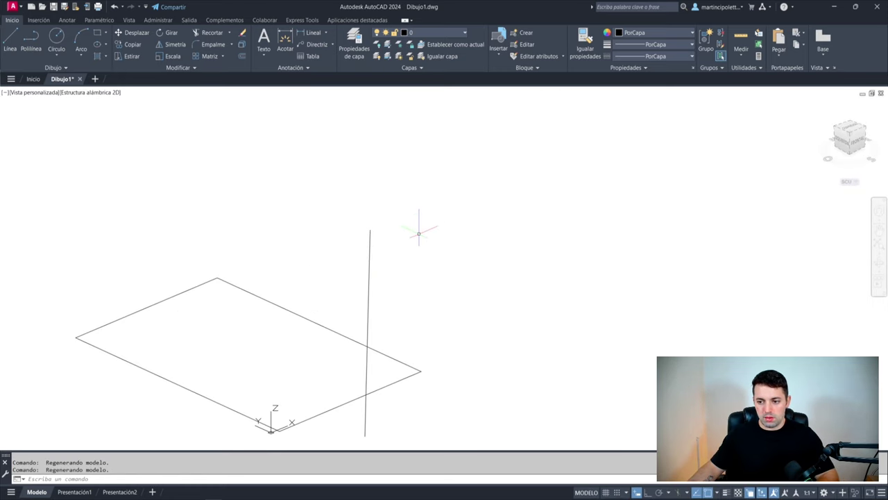
{"action": "type", "text": "l"}
{"action": "key", "text": "Return"}
{"action": "left_click", "coordinate": [370, 229]}
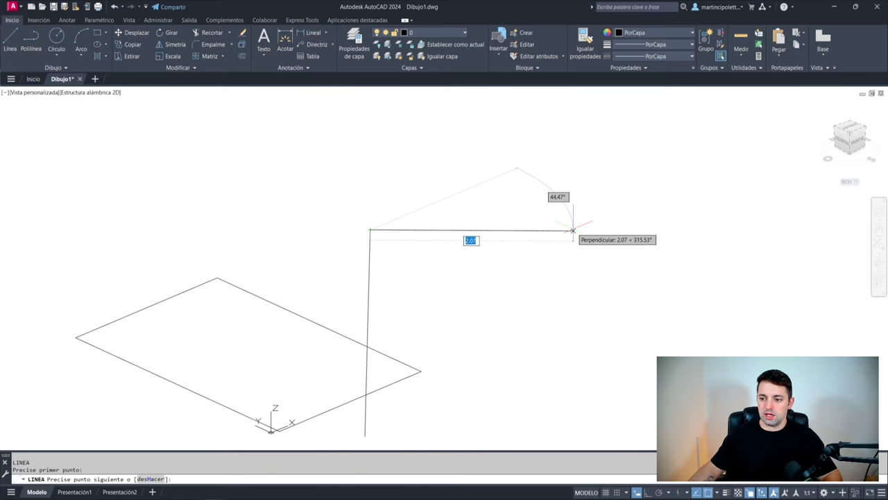
{"action": "left_click", "coordinate": [573, 229]}
{"action": "key", "text": "Escape"}
- Set the horizontal line's end Z to 5 in Properties so it slants upward
{"action": "left_click", "coordinate": [532, 255]}
{"action": "key", "text": "ctrl+1"}
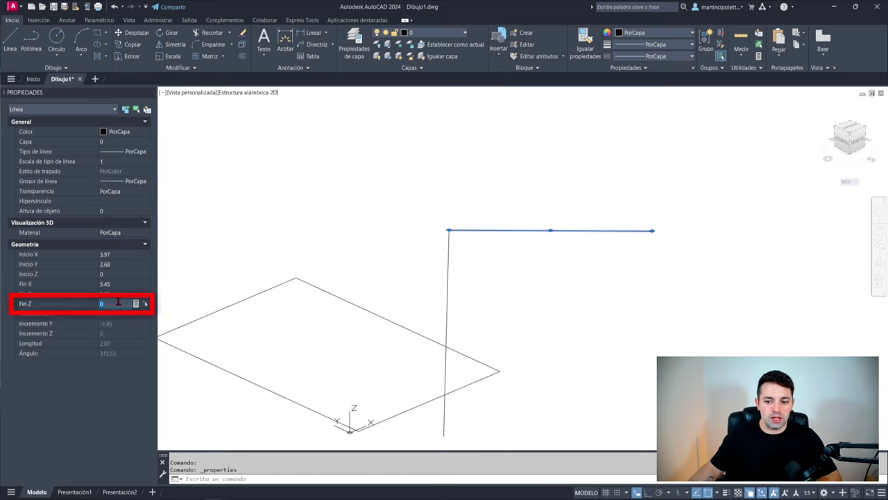
{"action": "key", "text": "Return"}
{"action": "key", "text": "Escape"}
{"action": "scroll", "coordinate": [456, 277], "scroll_direction": "down", "scroll_amount": 3}
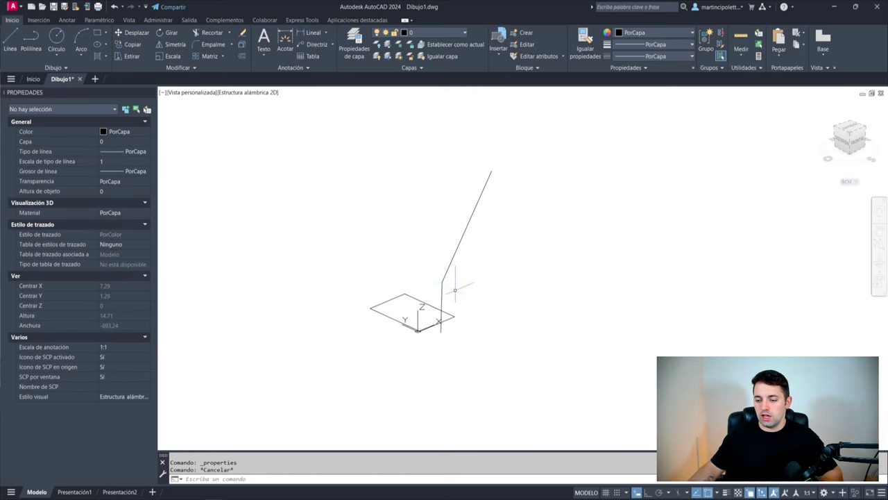
{"action": "mouse_move", "coordinate": [456, 278]}
{"action": "middle_mouse_down", "text": "shift"}
{"action": "mouse_move", "coordinate": [499, 291]}
{"action": "mouse_move", "coordinate": [461, 199]}
{"action": "middle_mouse_up", "text": "shift"}
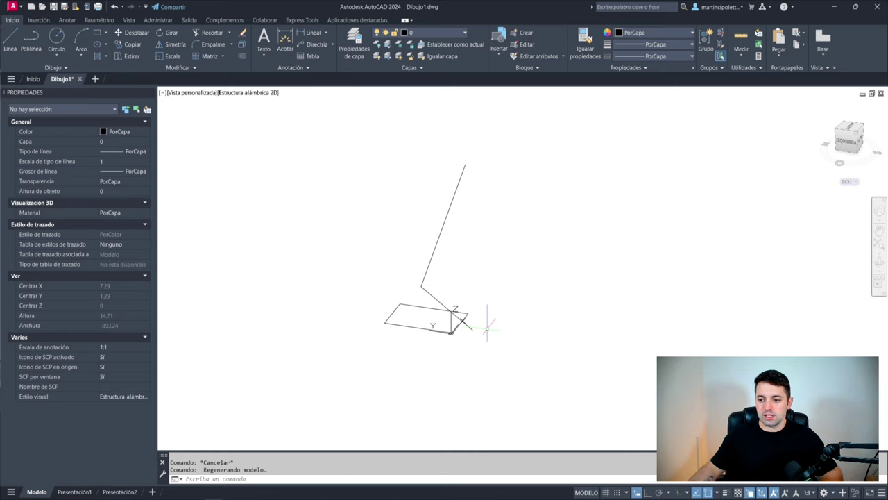
{"action": "scroll", "coordinate": [414, 322], "scroll_direction": "up", "scroll_amount": 2}
{"action": "key", "text": "ctrl+1"}
{"action": "scroll", "coordinate": [365, 333], "scroll_direction": "up", "scroll_amount": 2}
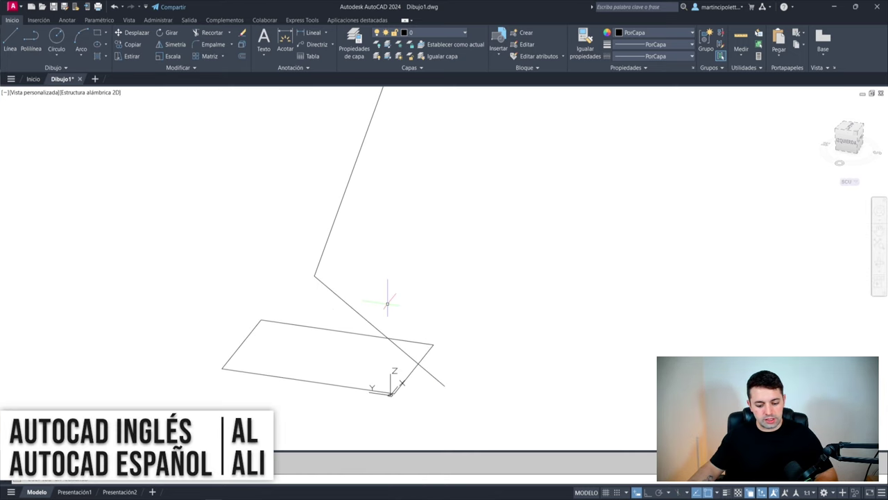
- Start ALINEAR on the rectangle and map its corner to the lines' corner
{"action": "type", "text": "ali"}
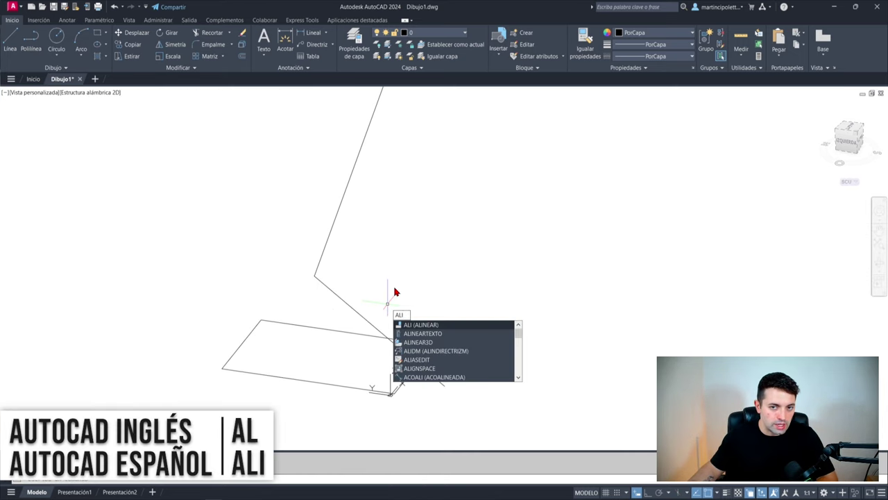
{"action": "key", "text": "Return"}
{"action": "left_click_drag", "start_coordinate": [307, 319], "coordinate": [278, 397]}
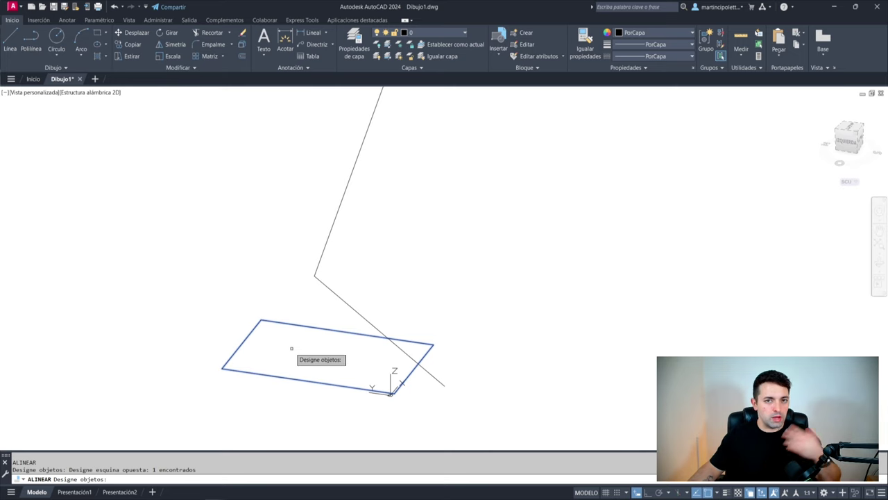
{"action": "key", "text": "Return"}
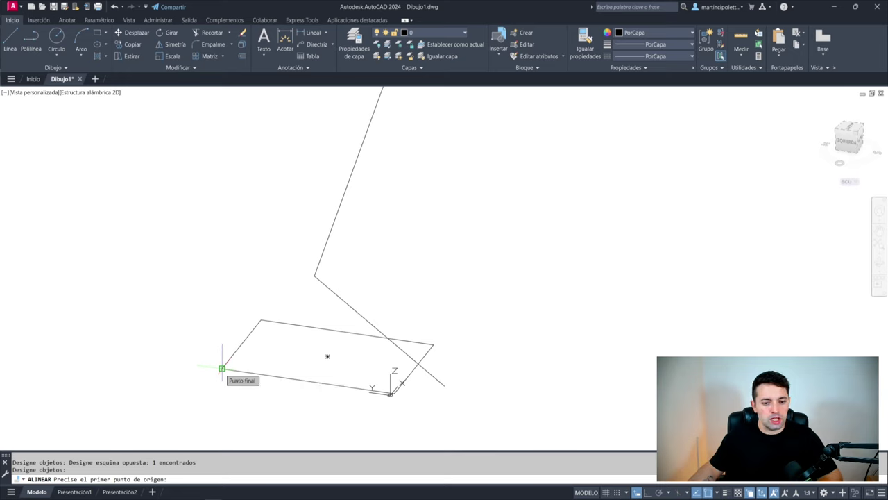
{"action": "left_click", "coordinate": [261, 320]}
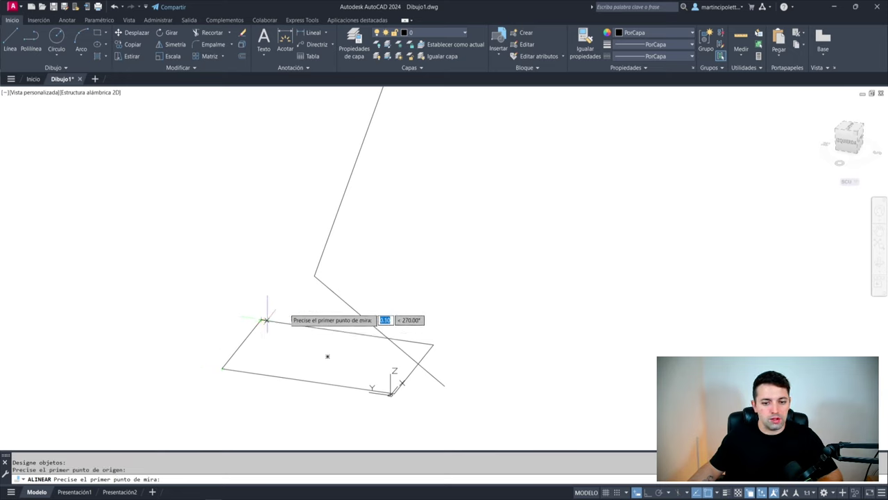
{"action": "scroll", "coordinate": [305, 291], "scroll_direction": "up", "scroll_amount": 4}
{"action": "left_click", "coordinate": [329, 248]}
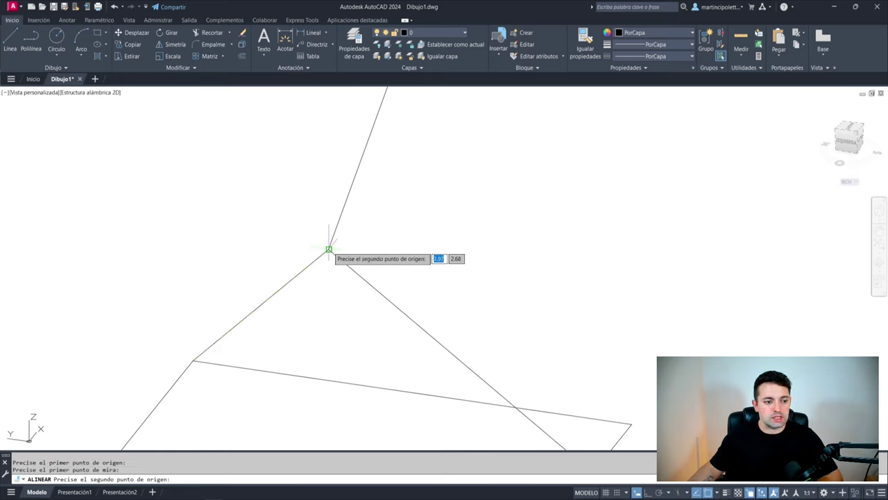
{"action": "scroll", "coordinate": [326, 263], "scroll_direction": "down", "scroll_amount": 4}
{"action": "scroll", "coordinate": [281, 336], "scroll_direction": "up", "scroll_amount": 2}
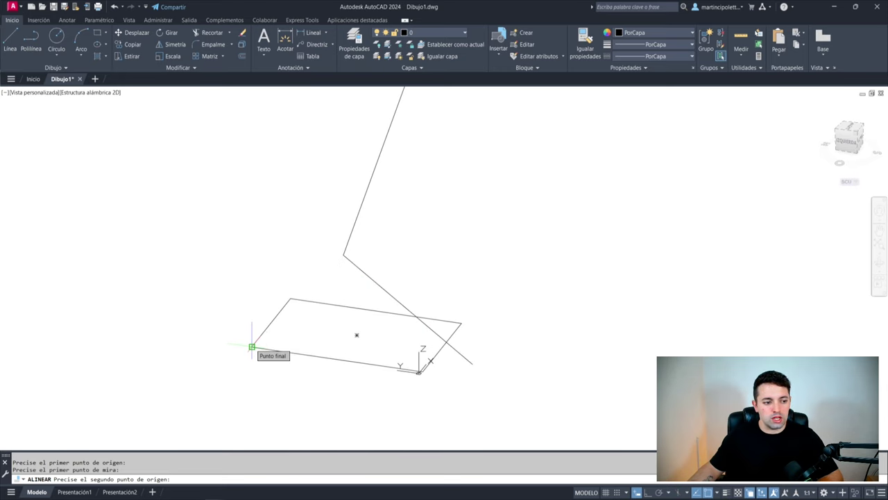
{"action": "scroll", "coordinate": [256, 340], "scroll_direction": "up", "scroll_amount": 3}
- Map second and third rectangle points onto the lines to tilt it in 3D
{"action": "left_click", "coordinate": [239, 355]}
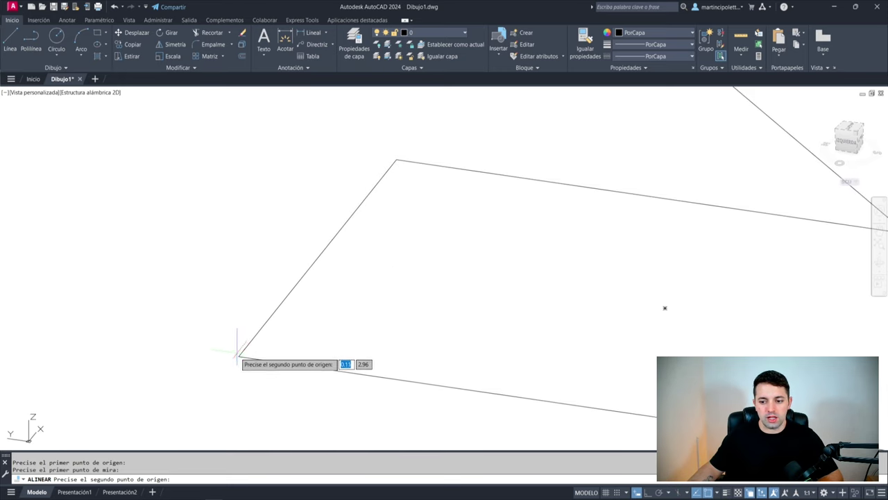
{"action": "scroll", "coordinate": [239, 355], "scroll_direction": "down", "scroll_amount": 3}
{"action": "left_click", "coordinate": [420, 340]}
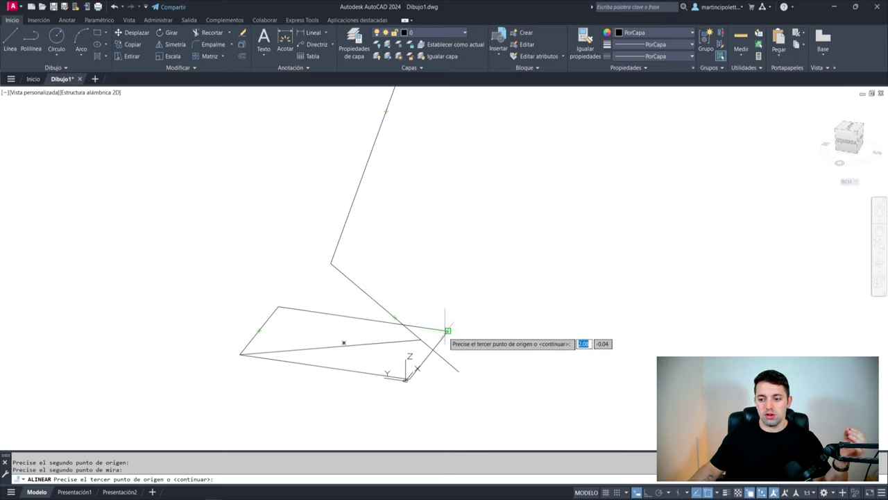
{"action": "left_click", "coordinate": [447, 331]}
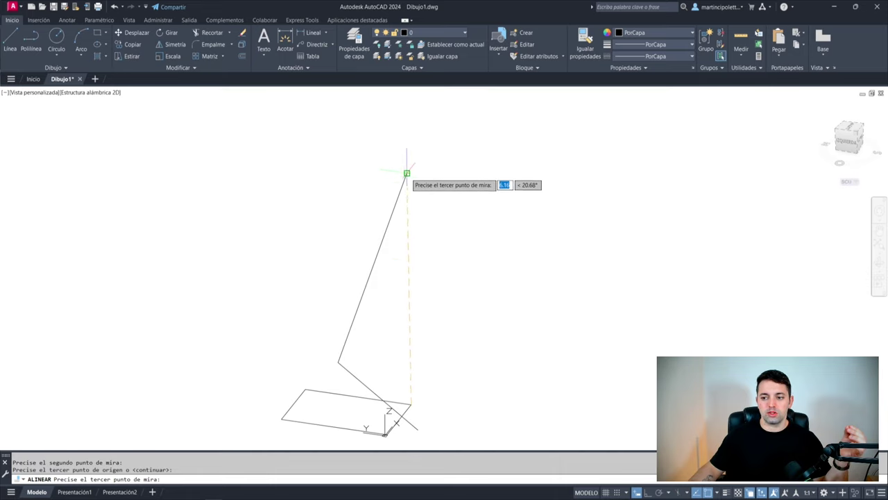
{"action": "left_click", "coordinate": [407, 173]}
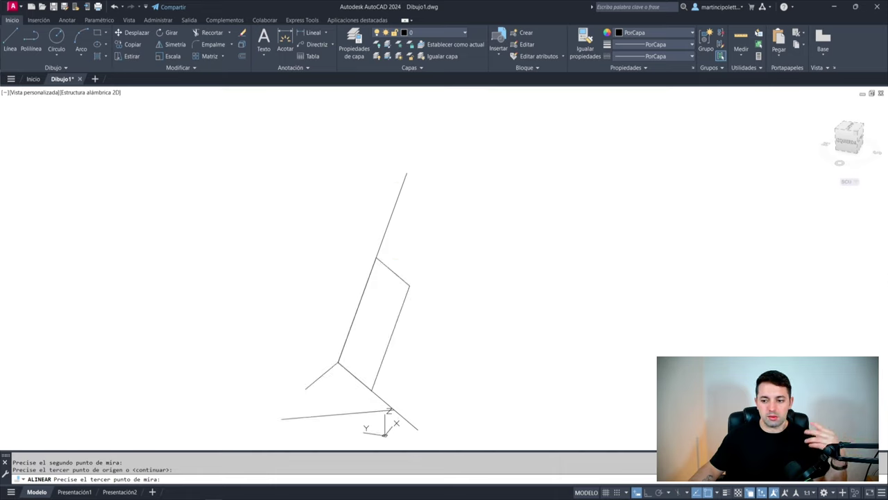
{"action": "middle_click_drag", "start_coordinate": [389, 333], "coordinate": [411, 342], "text": "shift"}
- Clear the selection, window-select the rectangle and lines, and undo the 3D alignment
{"action": "key", "text": "Escape"}
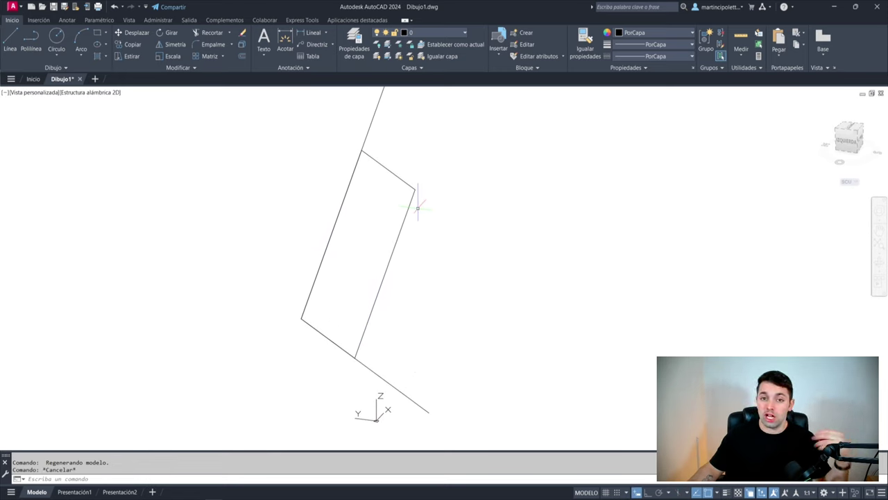
{"action": "scroll", "coordinate": [413, 222], "scroll_direction": "down", "scroll_amount": 2}
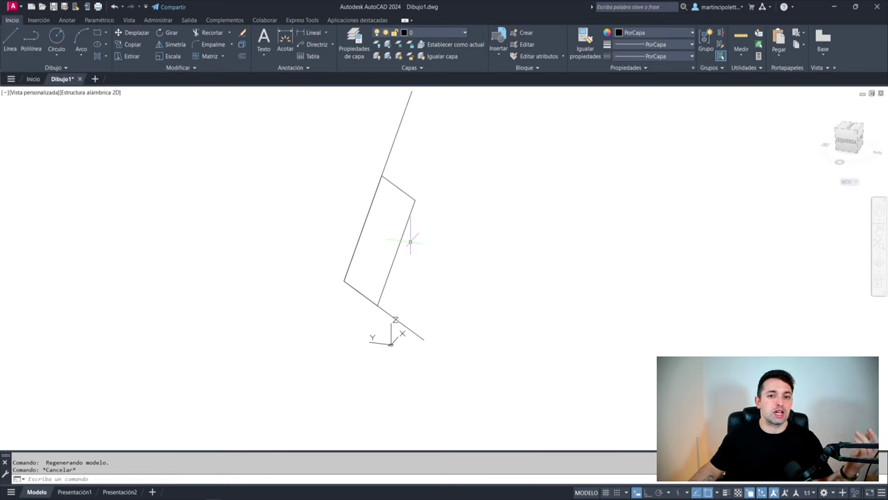
{"action": "left_click", "coordinate": [411, 241]}
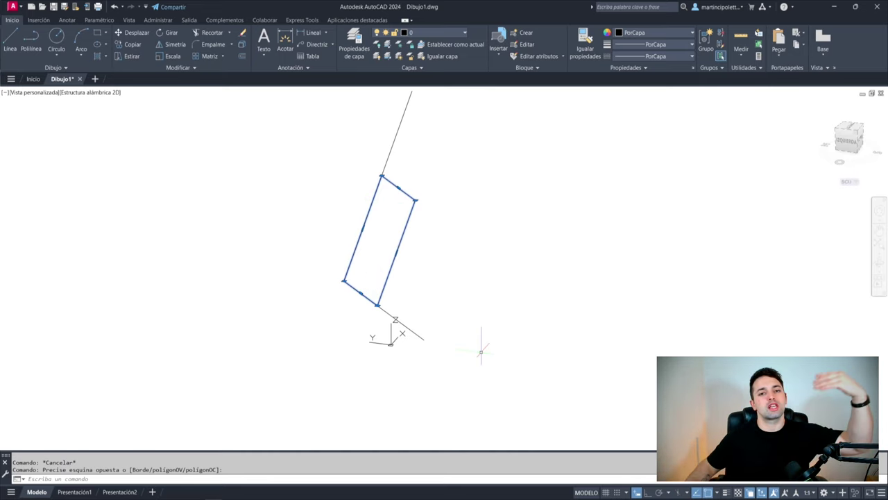
{"action": "scroll", "coordinate": [504, 333], "scroll_direction": "up", "scroll_amount": 2}
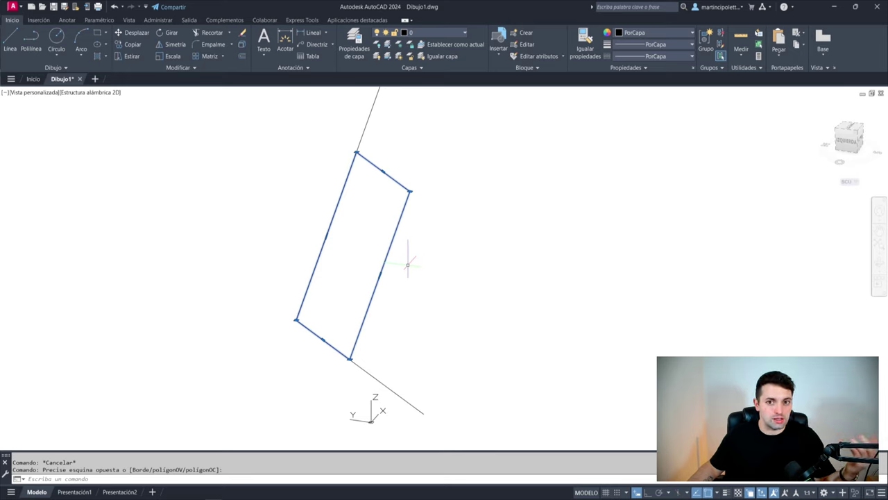
{"action": "left_click", "coordinate": [202, 357]}
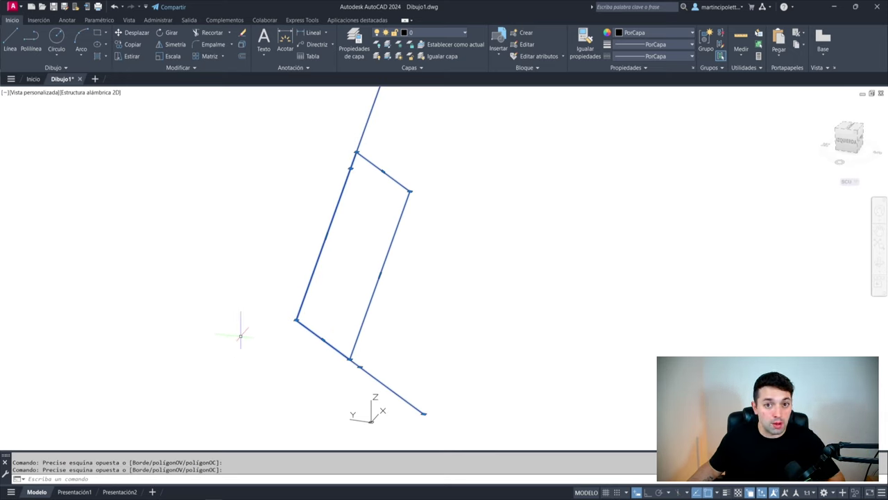
{"action": "key", "text": "Escape"}
{"action": "left_click", "coordinate": [351, 264]}
- Undo the last action and extrude the flat rectangle into a 3D box with EXT
{"action": "key", "text": "ctrl+z"}
{"action": "type", "text": "ext"}
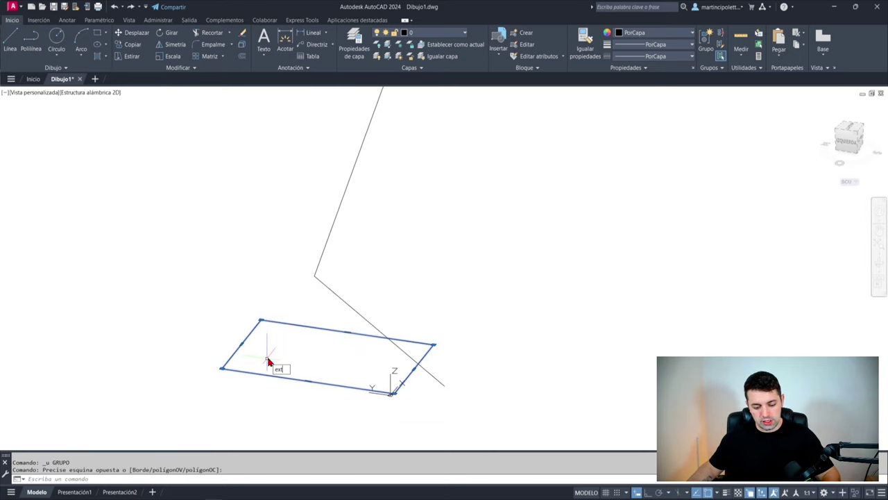
{"action": "key", "text": "Return"}
{"action": "left_click", "coordinate": [221, 326]}
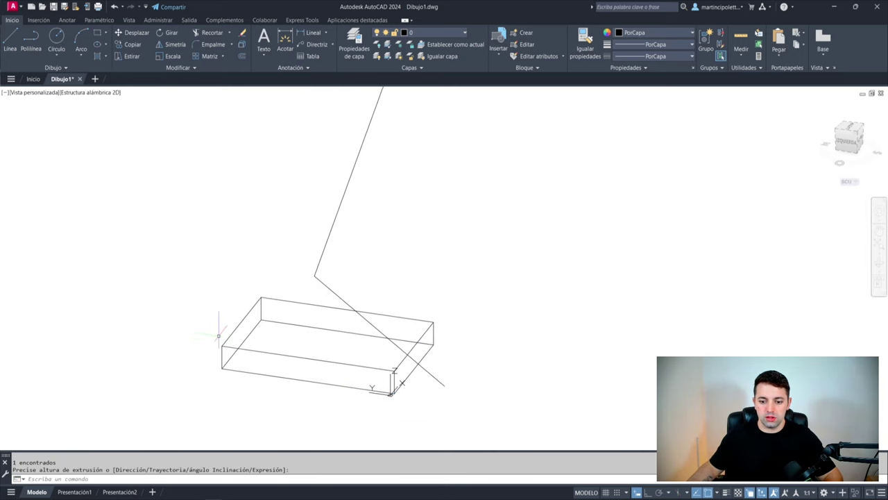
{"action": "key", "text": "Escape"}
- Switch the viewport to the Conceptual visual style and select the box
{"action": "left_click", "coordinate": [87, 92]}
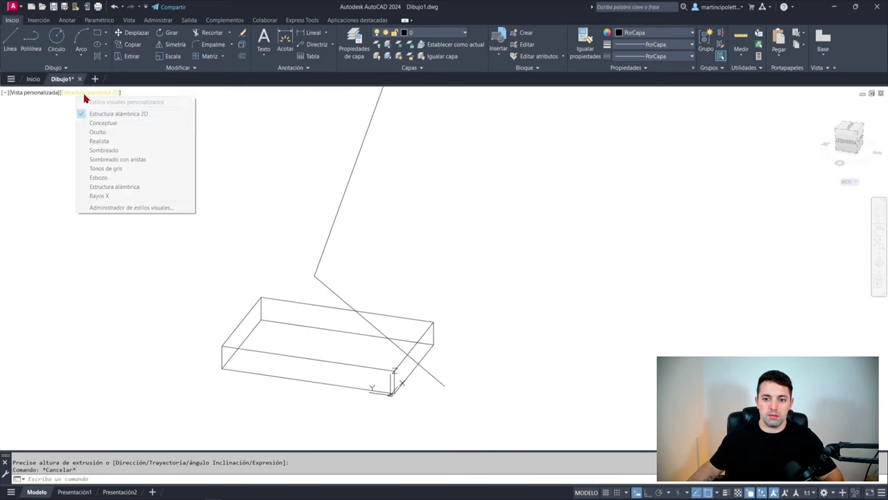
{"action": "left_click", "coordinate": [114, 123]}
{"action": "left_click", "coordinate": [278, 290]}
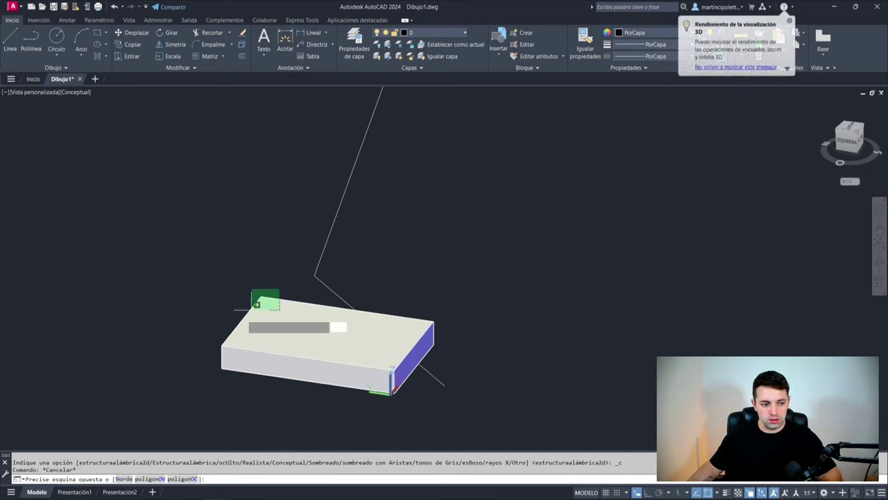
- Align the box to the inclined line with three source/destination point pairs, then orbit to a frontal view
{"action": "type", "text": "ali"}
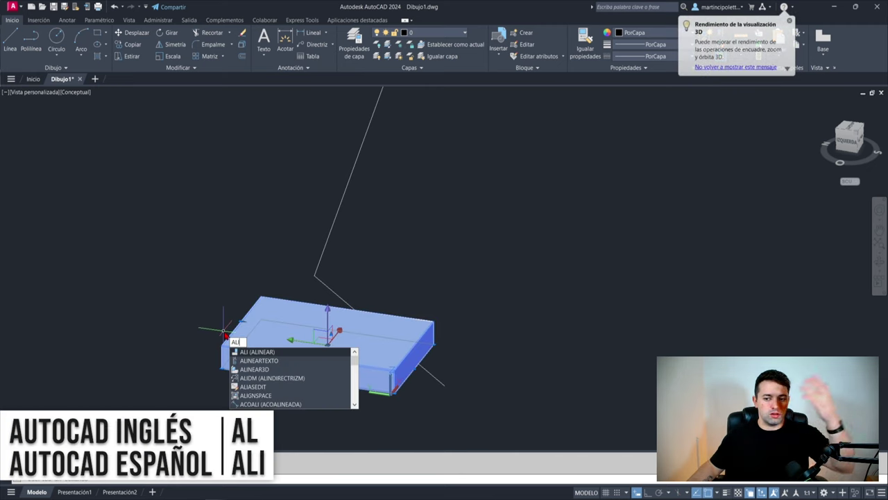
{"action": "key", "text": "Return"}
{"action": "left_click", "coordinate": [227, 361]}
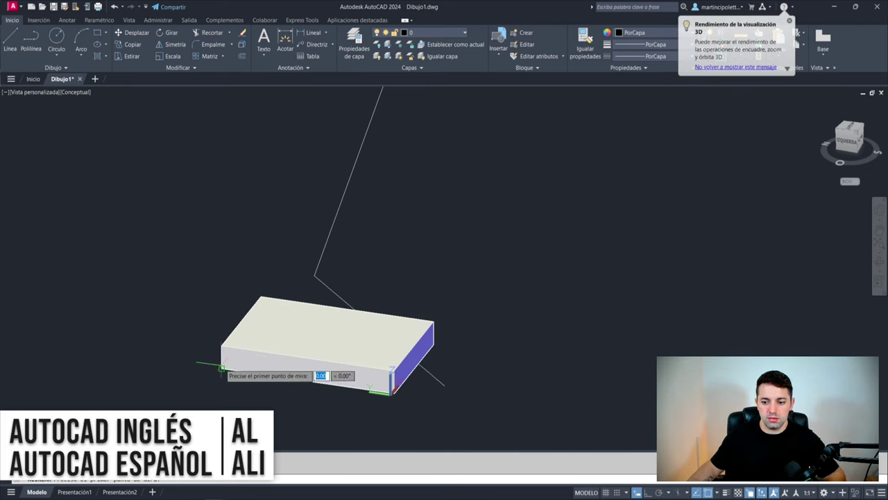
{"action": "left_click", "coordinate": [316, 272]}
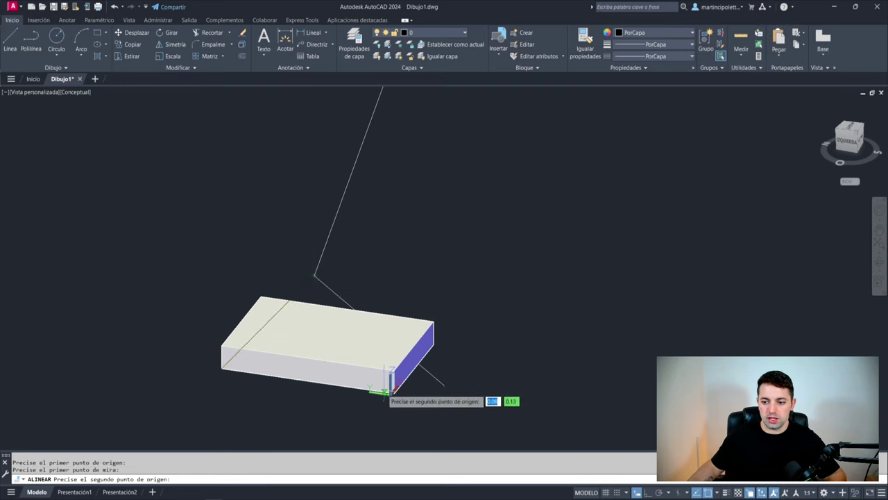
{"action": "left_click", "coordinate": [393, 392]}
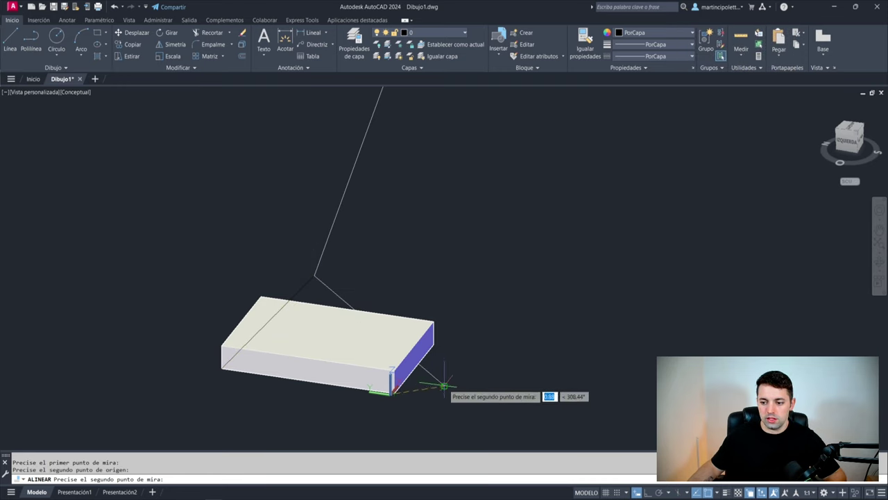
{"action": "left_click", "coordinate": [443, 384]}
{"action": "left_click", "coordinate": [436, 345]}
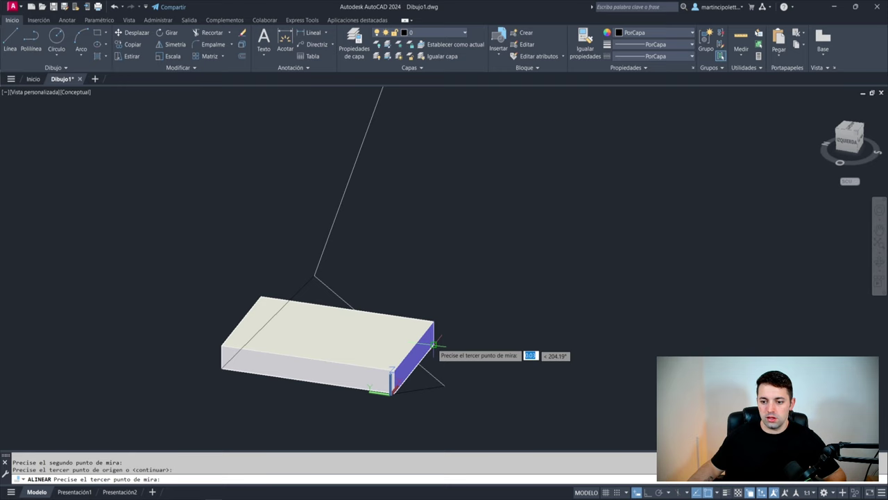
{"action": "left_click", "coordinate": [447, 188]}
{"action": "mouse_move", "coordinate": [447, 187]}
{"action": "middle_mouse_down", "text": "shift"}
{"action": "mouse_move", "coordinate": [409, 295]}
{"action": "mouse_move", "coordinate": [493, 284]}
{"action": "mouse_move", "coordinate": [399, 316]}
{"action": "mouse_move", "coordinate": [423, 316]}
{"action": "middle_mouse_up", "text": "shift"}
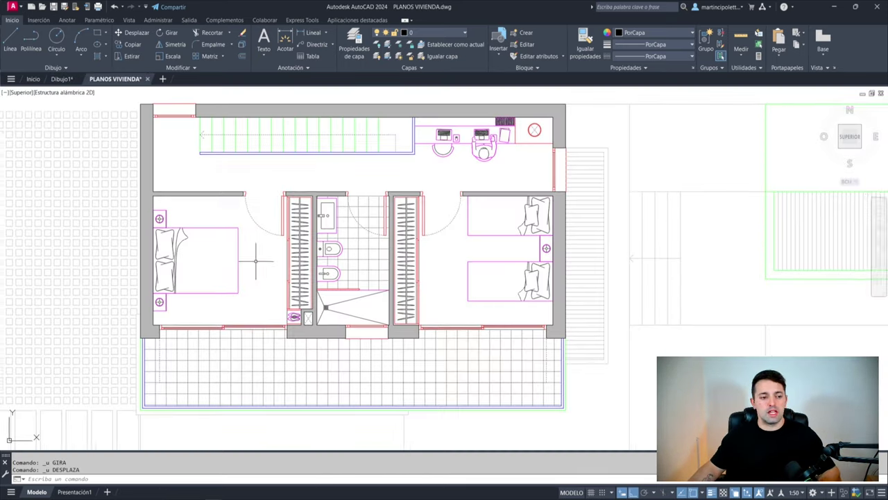
- Move the bed out of the left bedroom to below the plan and rotate it -90°
{"action": "left_click", "coordinate": [264, 255]}
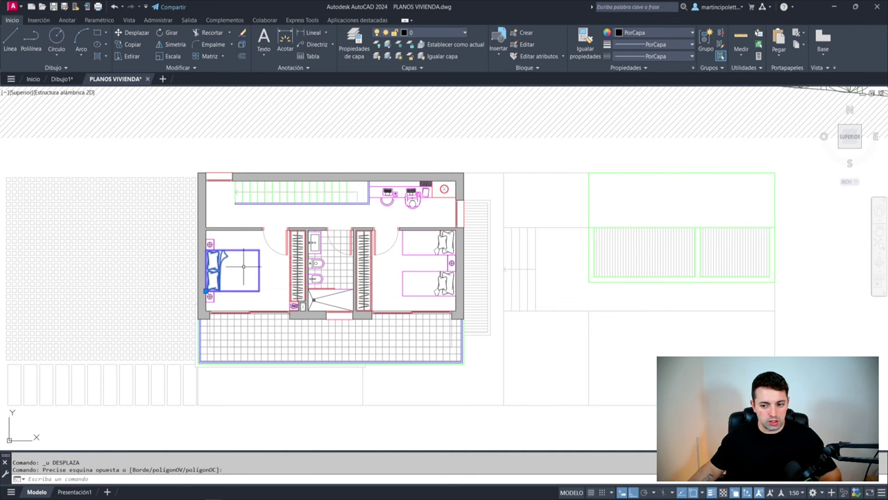
{"action": "left_click", "coordinate": [237, 276]}
{"action": "left_click", "coordinate": [236, 393]}
{"action": "type", "text": "ra"}
{"action": "key", "text": "Return"}
{"action": "left_click", "coordinate": [205, 407]}
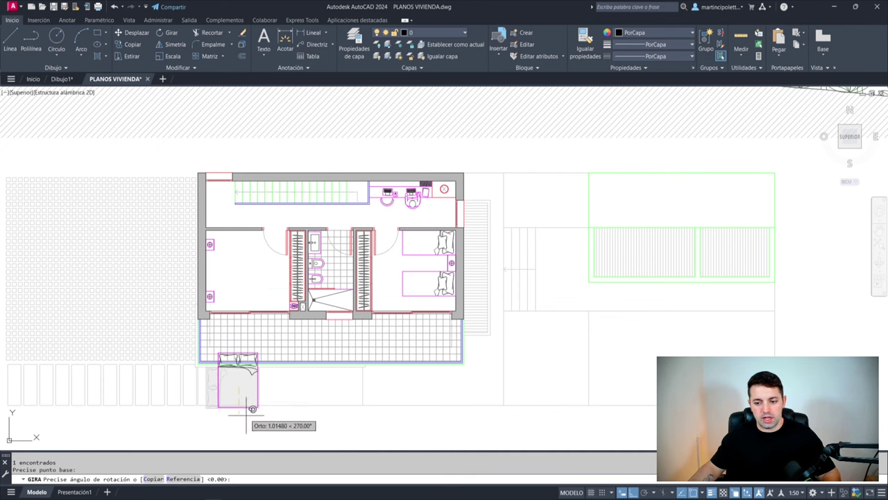
{"action": "type", "text": "-90"}
{"action": "key", "text": "Return"}
- Shift the two outlets on the bedroom's left wall slightly downward
{"action": "scroll", "coordinate": [268, 387], "scroll_direction": "up", "scroll_amount": 3}
{"action": "middle_click_drag", "start_coordinate": [316, 343], "coordinate": [298, 321]}
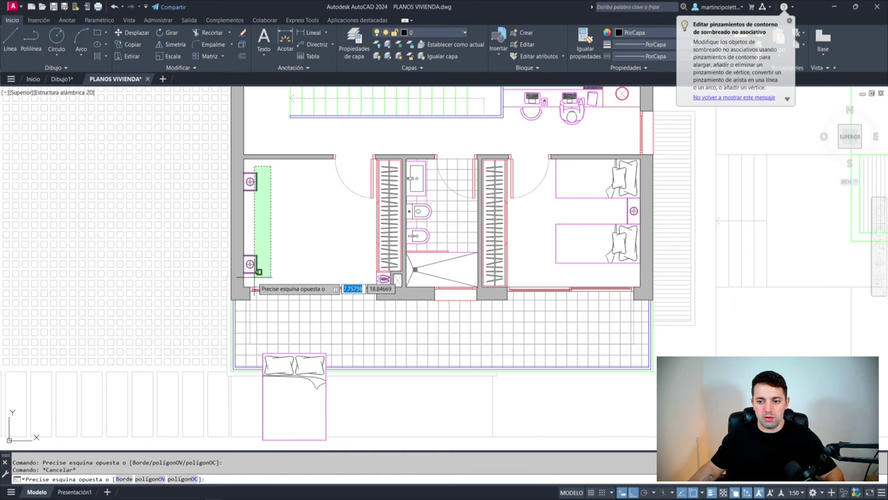
{"action": "left_click", "coordinate": [244, 292]}
{"action": "type", "text": "d"}
{"action": "key", "text": "Return"}
{"action": "left_click", "coordinate": [291, 218]}
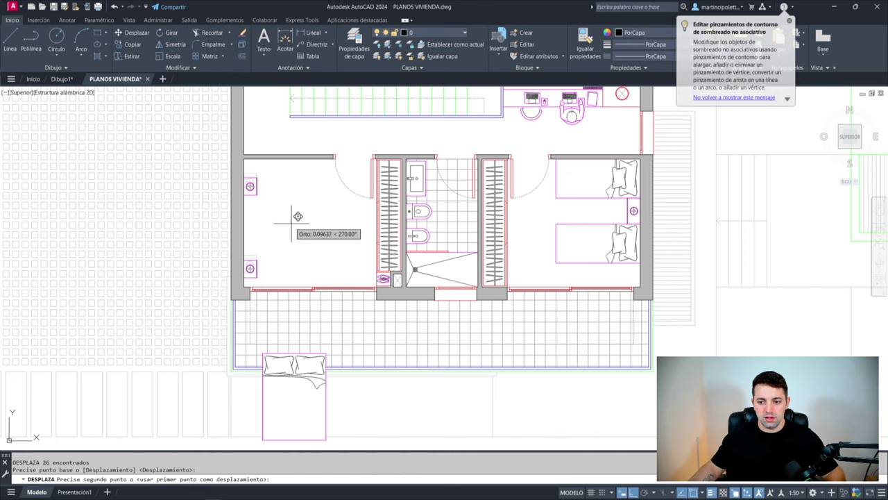
{"action": "left_click", "coordinate": [298, 218]}
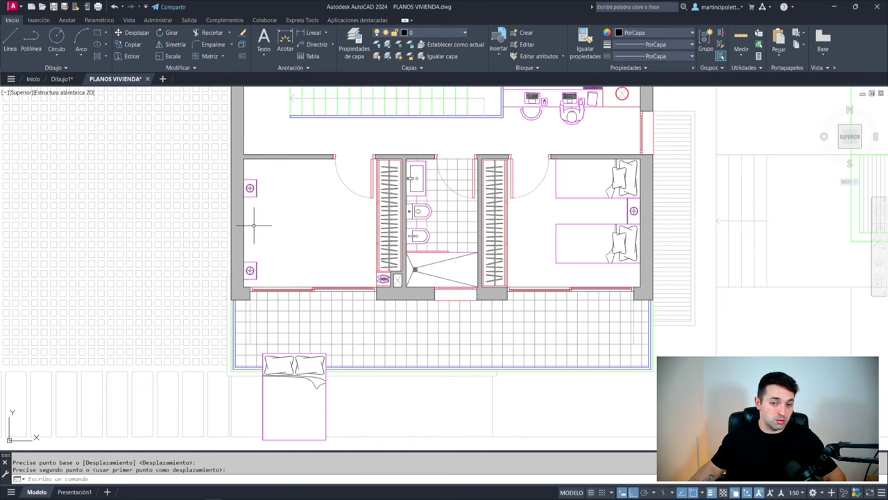
{"action": "middle_click_drag", "start_coordinate": [293, 400], "coordinate": [291, 385]}
{"action": "type", "text": "ALI"}
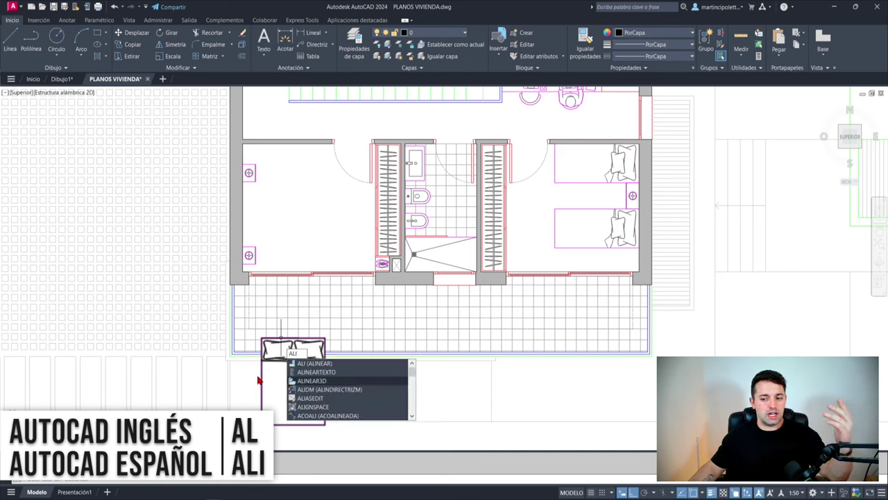
- Window-select the bed block for ALINEAR and snap the first source point to the headboard's top midpoint
{"action": "key", "text": "Return"}
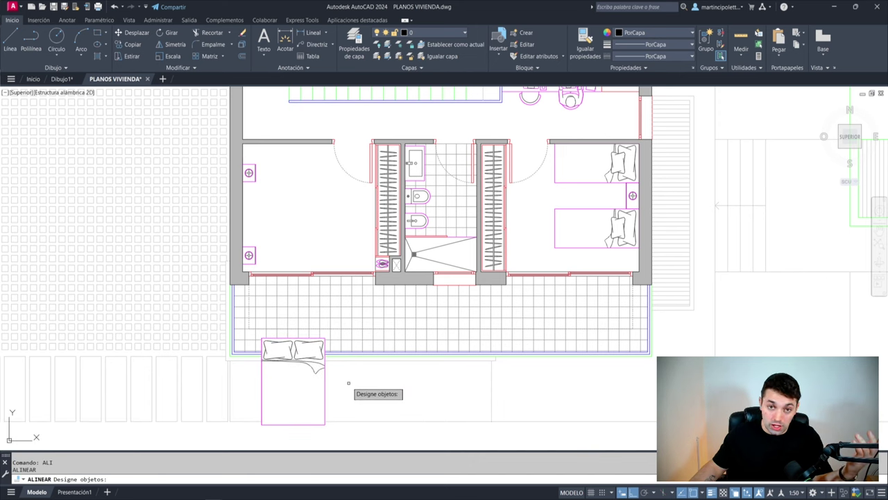
{"action": "left_click", "coordinate": [342, 378]}
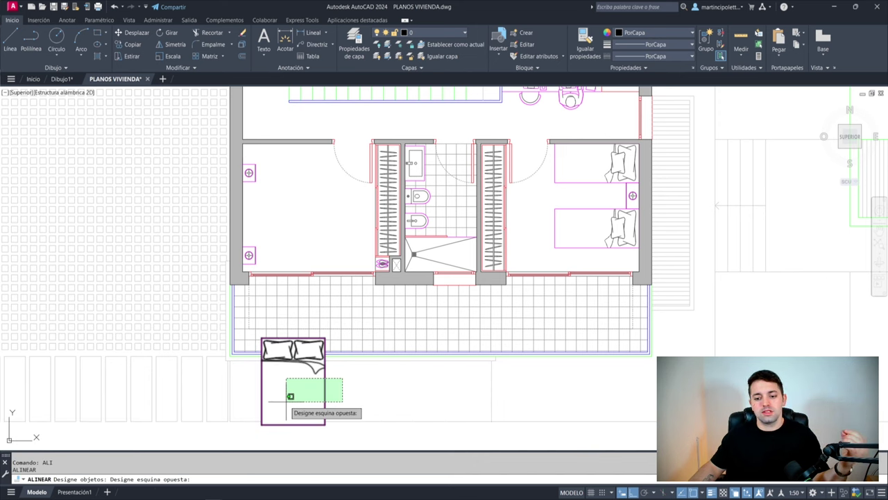
{"action": "left_click", "coordinate": [290, 396]}
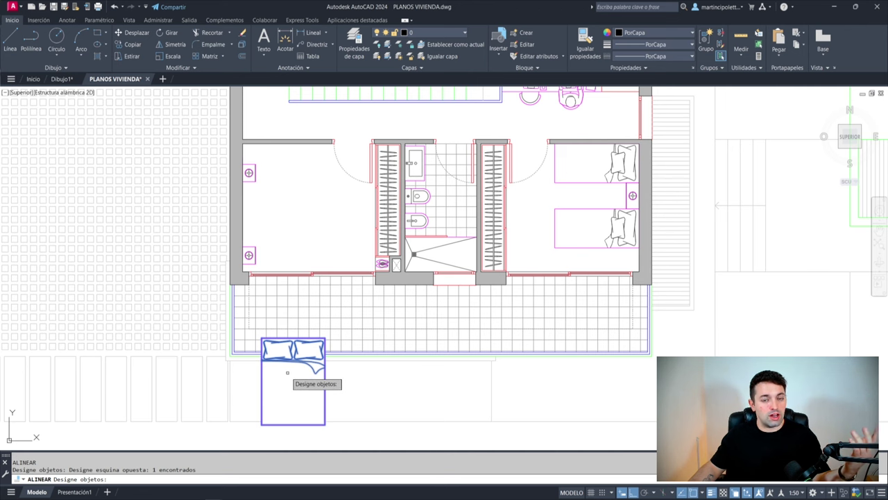
{"action": "key", "text": "Return"}
{"action": "scroll", "coordinate": [297, 353], "scroll_direction": "up", "scroll_amount": 6}
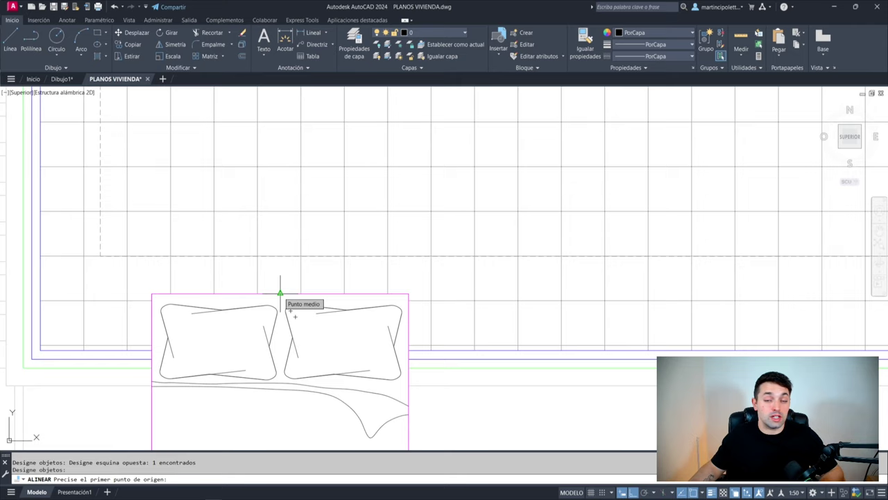
{"action": "left_click", "coordinate": [281, 292]}
- Set the first destination as the M2P midpoint between two points on the bedroom's left wall
{"action": "scroll", "coordinate": [277, 278], "scroll_direction": "down", "scroll_amount": 6}
{"action": "scroll", "coordinate": [263, 250], "scroll_direction": "up", "scroll_amount": 3}
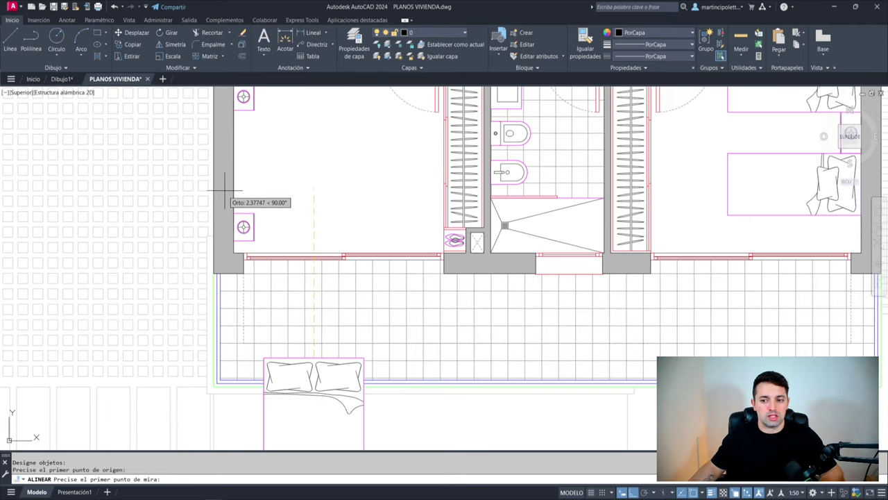
{"action": "middle_click_drag", "start_coordinate": [232, 193], "coordinate": [250, 281]}
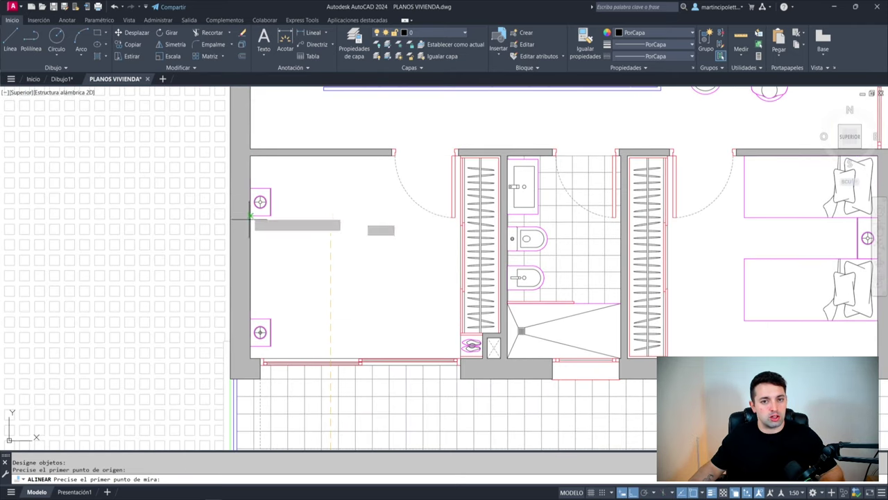
{"action": "scroll", "coordinate": [251, 255], "scroll_direction": "up", "scroll_amount": 3}
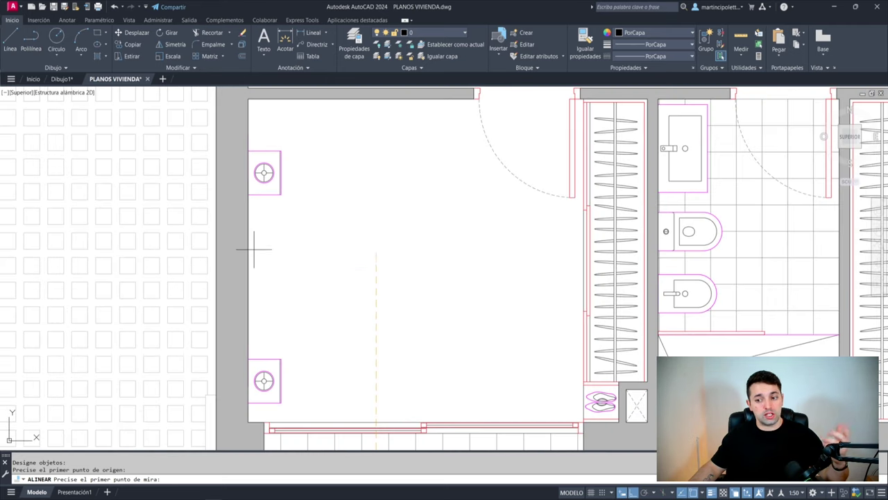
{"action": "scroll", "coordinate": [250, 249], "scroll_direction": "down", "scroll_amount": 3}
{"action": "type", "text": "m2p"}
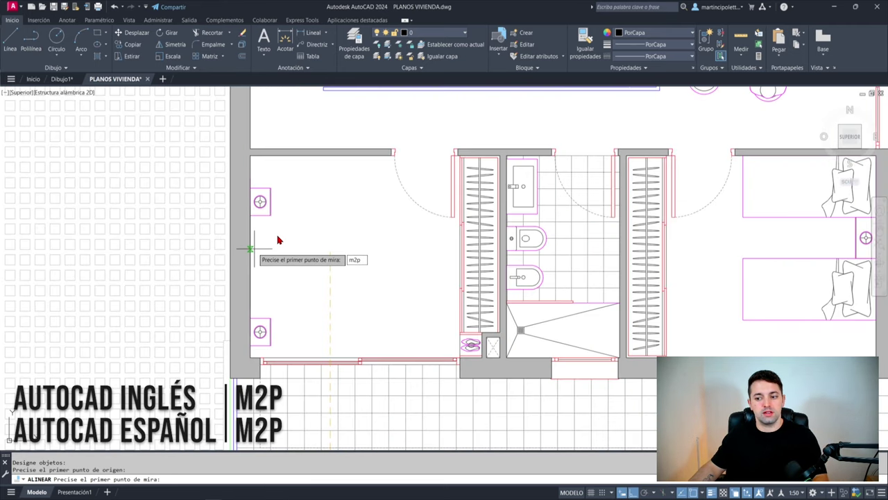
{"action": "key", "text": "Return"}
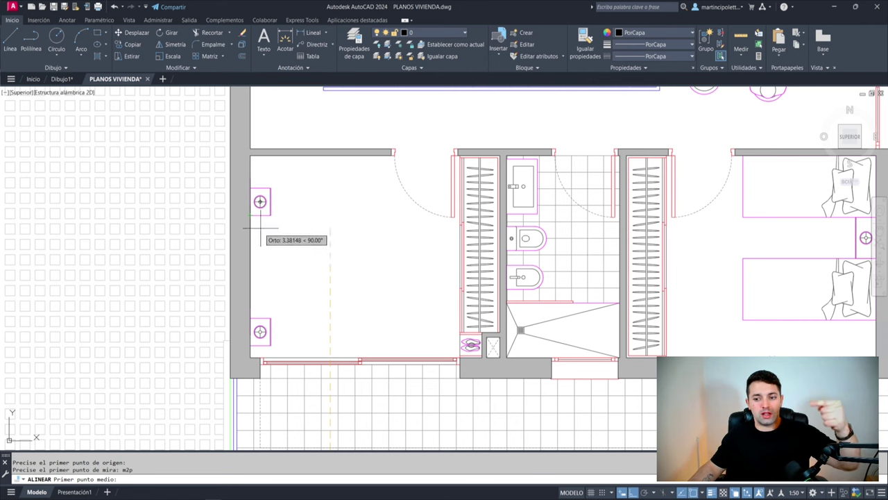
{"action": "scroll", "coordinate": [253, 217], "scroll_direction": "up", "scroll_amount": 3}
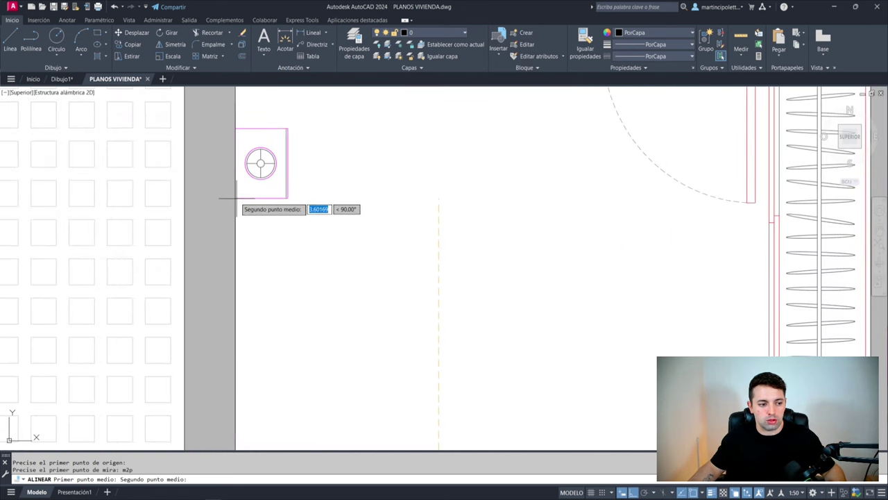
{"action": "scroll", "coordinate": [236, 198], "scroll_direction": "down", "scroll_amount": 2}
{"action": "left_click", "coordinate": [236, 361]}
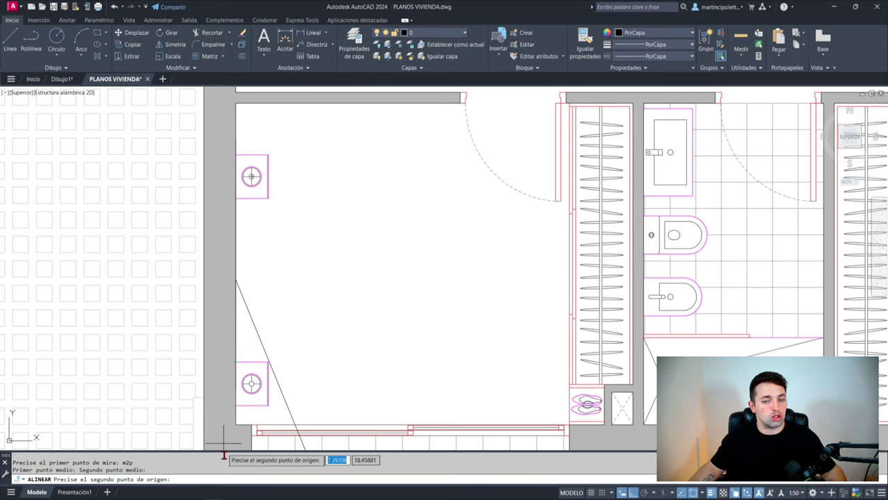
- Snap the second source point to the headboard's top-left corner
{"action": "scroll", "coordinate": [294, 367], "scroll_direction": "down", "scroll_amount": 3}
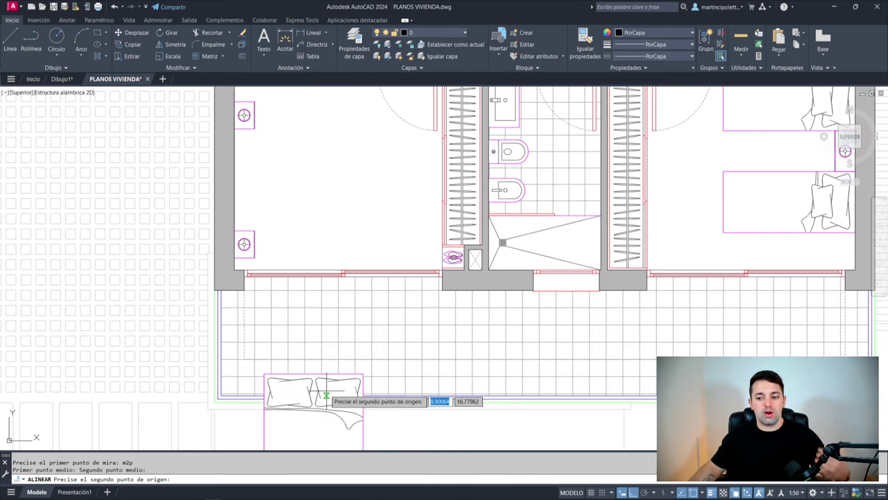
{"action": "scroll", "coordinate": [312, 375], "scroll_direction": "up", "scroll_amount": 3}
{"action": "scroll", "coordinate": [285, 245], "scroll_direction": "down", "scroll_amount": 3}
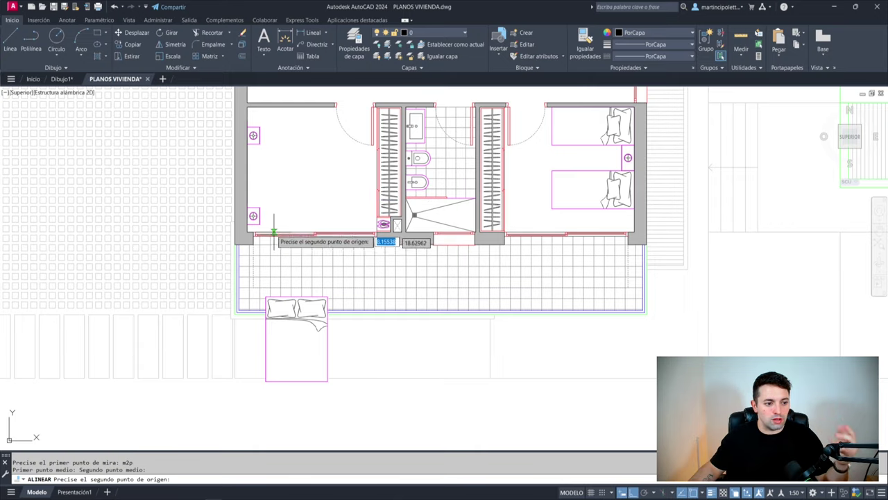
{"action": "scroll", "coordinate": [281, 229], "scroll_direction": "down", "scroll_amount": 3}
{"action": "scroll", "coordinate": [288, 231], "scroll_direction": "up", "scroll_amount": 3}
{"action": "scroll", "coordinate": [287, 236], "scroll_direction": "down", "scroll_amount": 3}
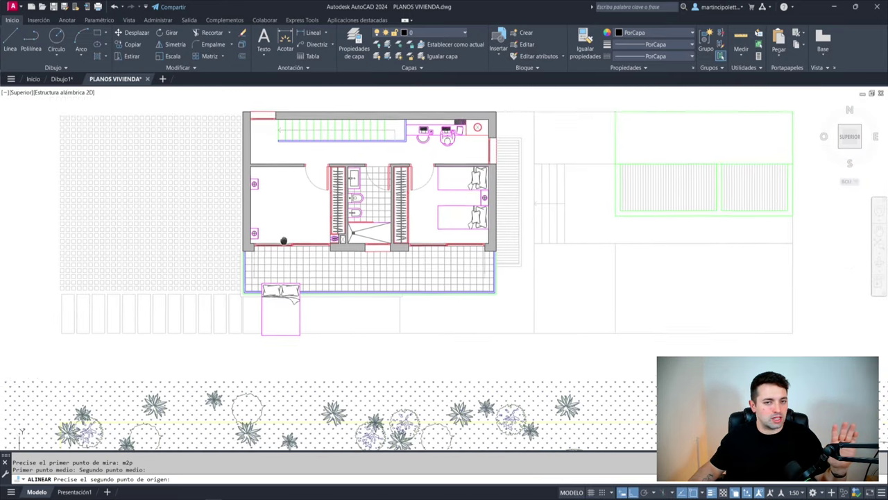
{"action": "scroll", "coordinate": [297, 306], "scroll_direction": "up", "scroll_amount": 4}
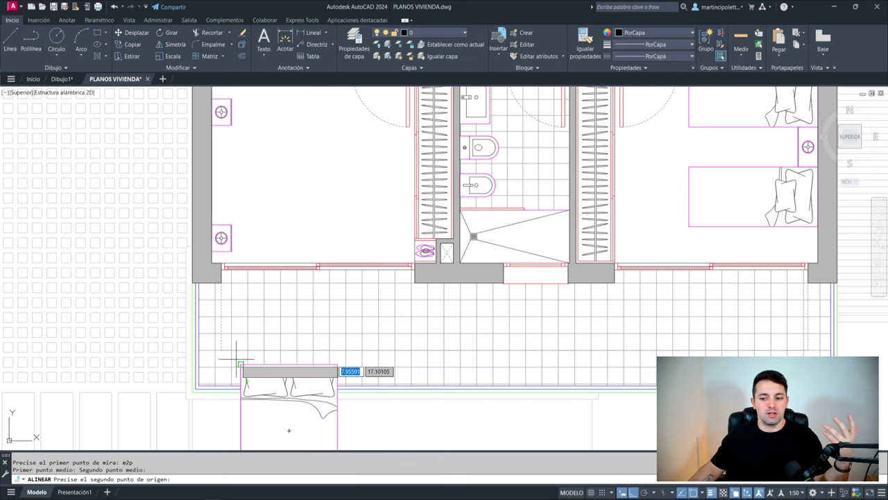
{"action": "scroll", "coordinate": [241, 365], "scroll_direction": "up", "scroll_amount": 5}
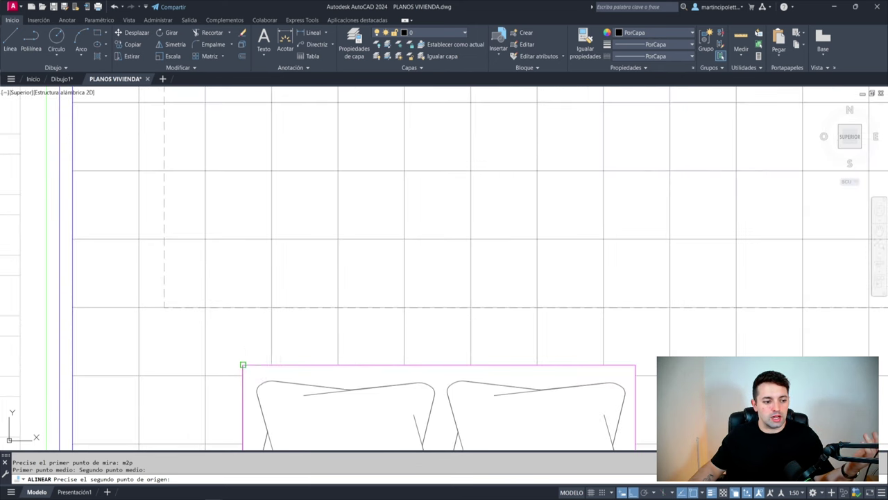
{"action": "left_click", "coordinate": [243, 364]}
- Set the second destination point at the lower end of the bedroom's left wall
{"action": "scroll", "coordinate": [229, 208], "scroll_direction": "down", "scroll_amount": 4}
{"action": "scroll", "coordinate": [208, 191], "scroll_direction": "down", "scroll_amount": 1}
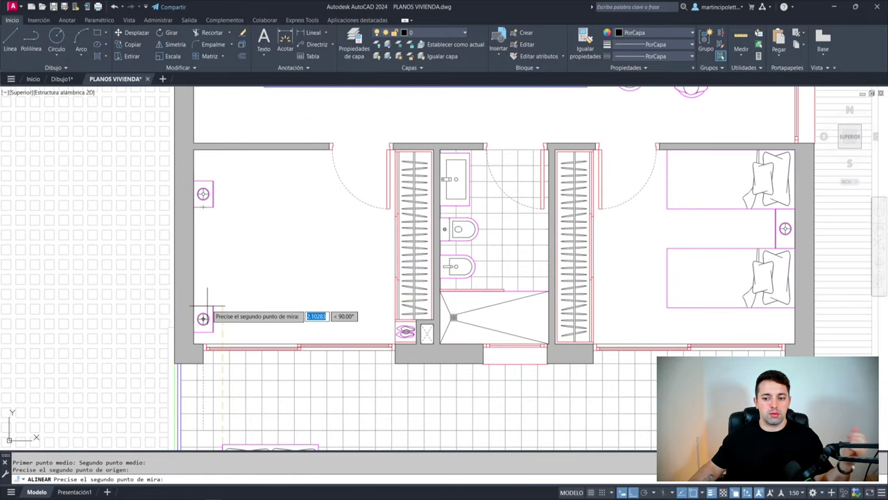
{"action": "middle_click_drag", "start_coordinate": [206, 309], "coordinate": [208, 232]}
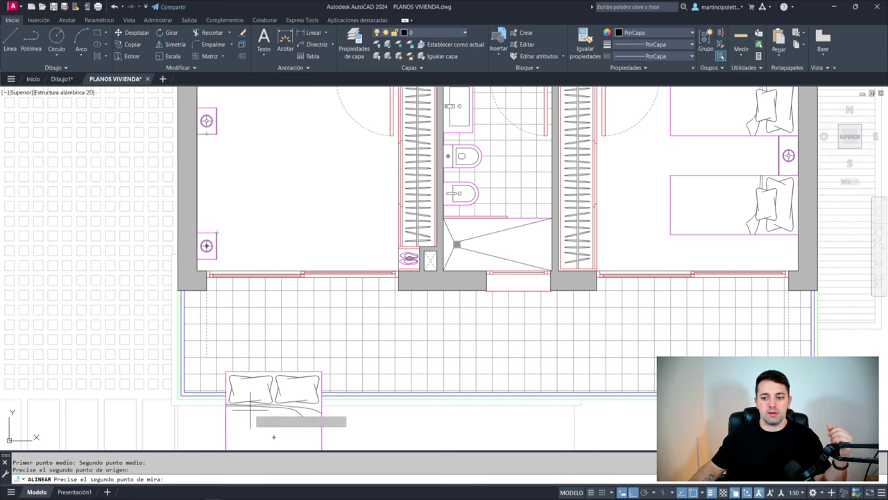
{"action": "scroll", "coordinate": [207, 236], "scroll_direction": "up", "scroll_amount": 2}
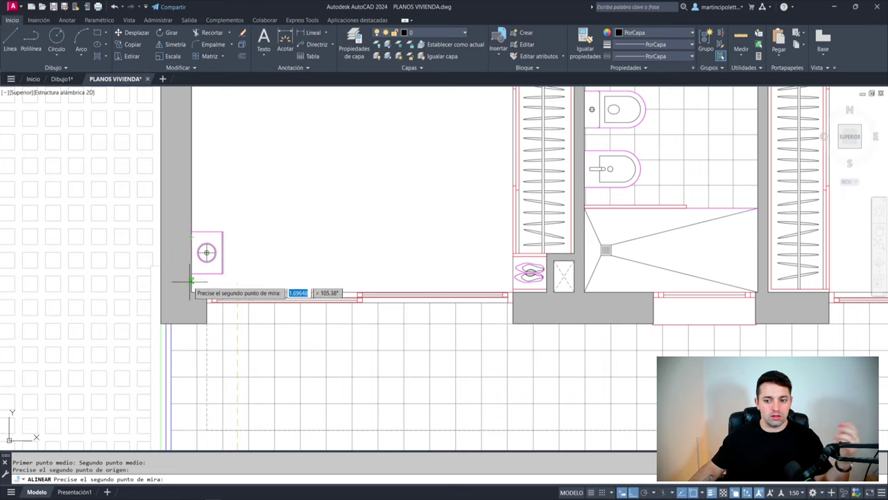
{"action": "scroll", "coordinate": [192, 281], "scroll_direction": "down", "scroll_amount": 2}
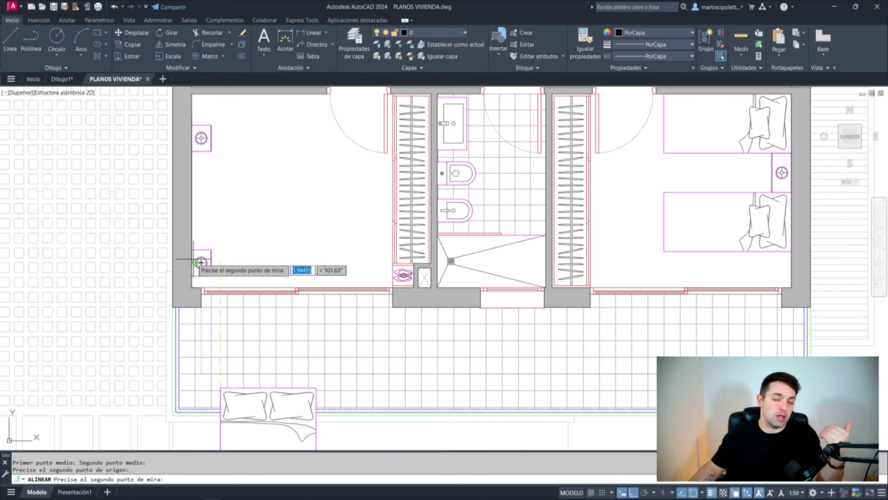
{"action": "scroll", "coordinate": [193, 276], "scroll_direction": "up", "scroll_amount": 4}
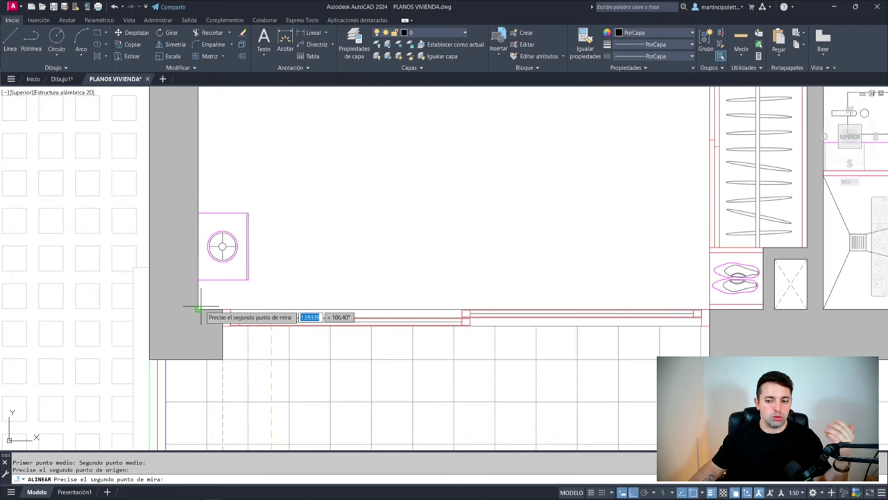
{"action": "left_click", "coordinate": [200, 309]}
{"action": "scroll", "coordinate": [201, 278], "scroll_direction": "down", "scroll_amount": 5}
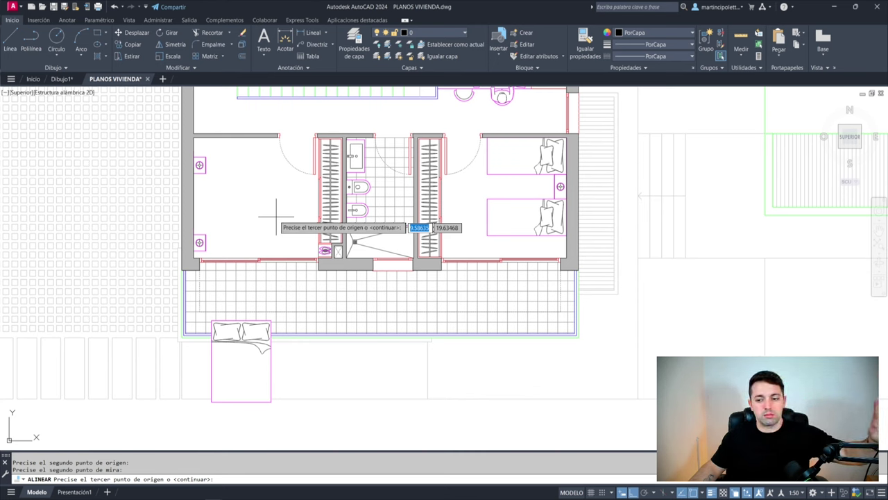
- Skip the third point, choose No for scaling, and cancel the stray selection on the realigned bed
{"action": "key", "text": "Return"}
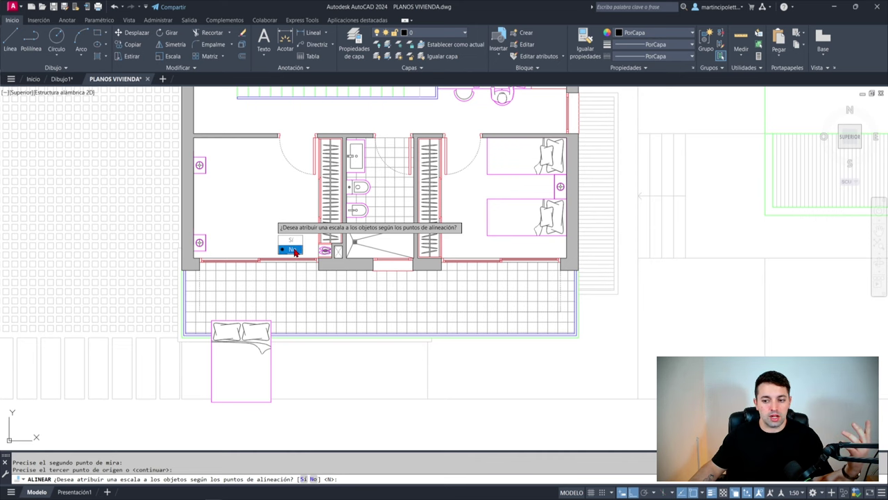
{"action": "left_click", "coordinate": [294, 251]}
{"action": "scroll", "coordinate": [219, 182], "scroll_direction": "up", "scroll_amount": 3}
{"action": "left_click", "coordinate": [215, 221]}
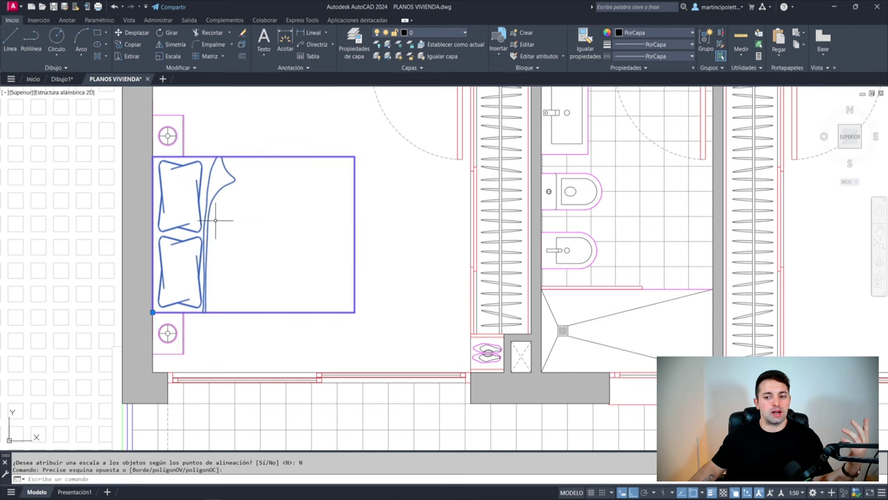
{"action": "scroll", "coordinate": [221, 244], "scroll_direction": "down", "scroll_amount": 1}
{"action": "scroll", "coordinate": [238, 247], "scroll_direction": "down", "scroll_amount": 1}
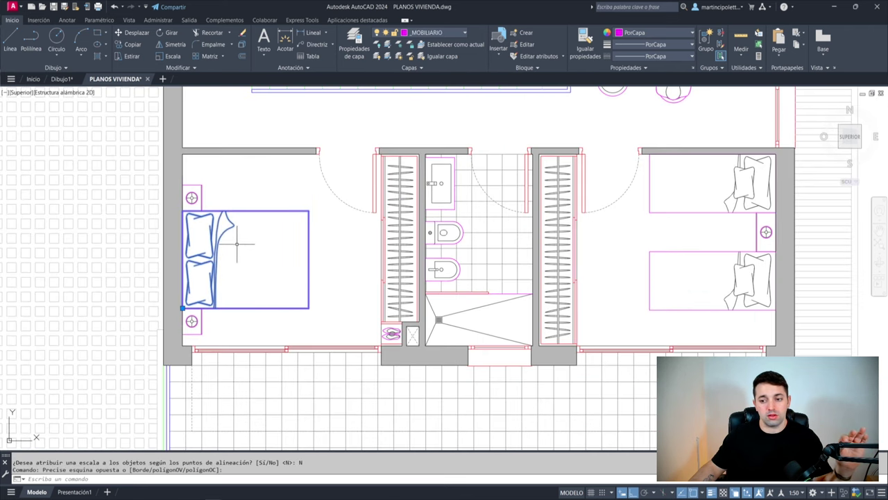
{"action": "scroll", "coordinate": [259, 218], "scroll_direction": "down", "scroll_amount": 1}
{"action": "key", "text": "Escape"}
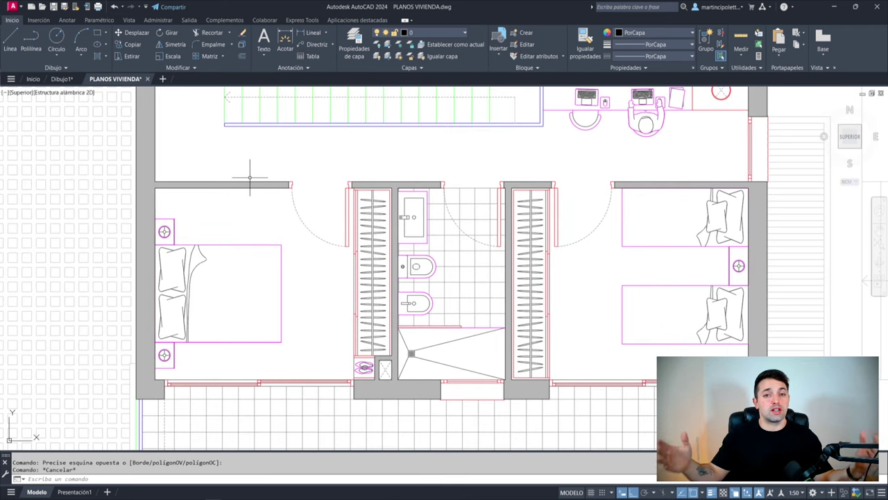